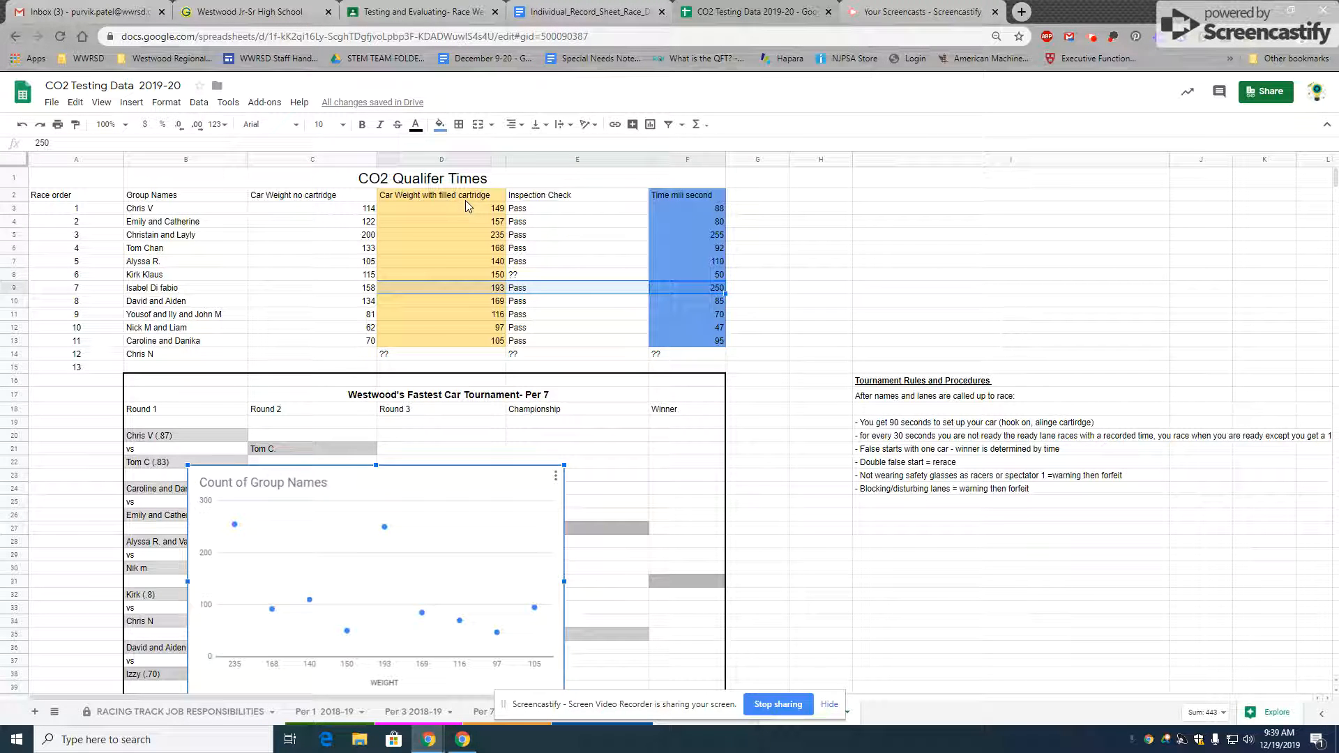
Insert a new chart, place it in the empty area beside the tournament bracket, and change its type to a scatter chart
{"action": "left_click", "coordinate": [124, 106]}
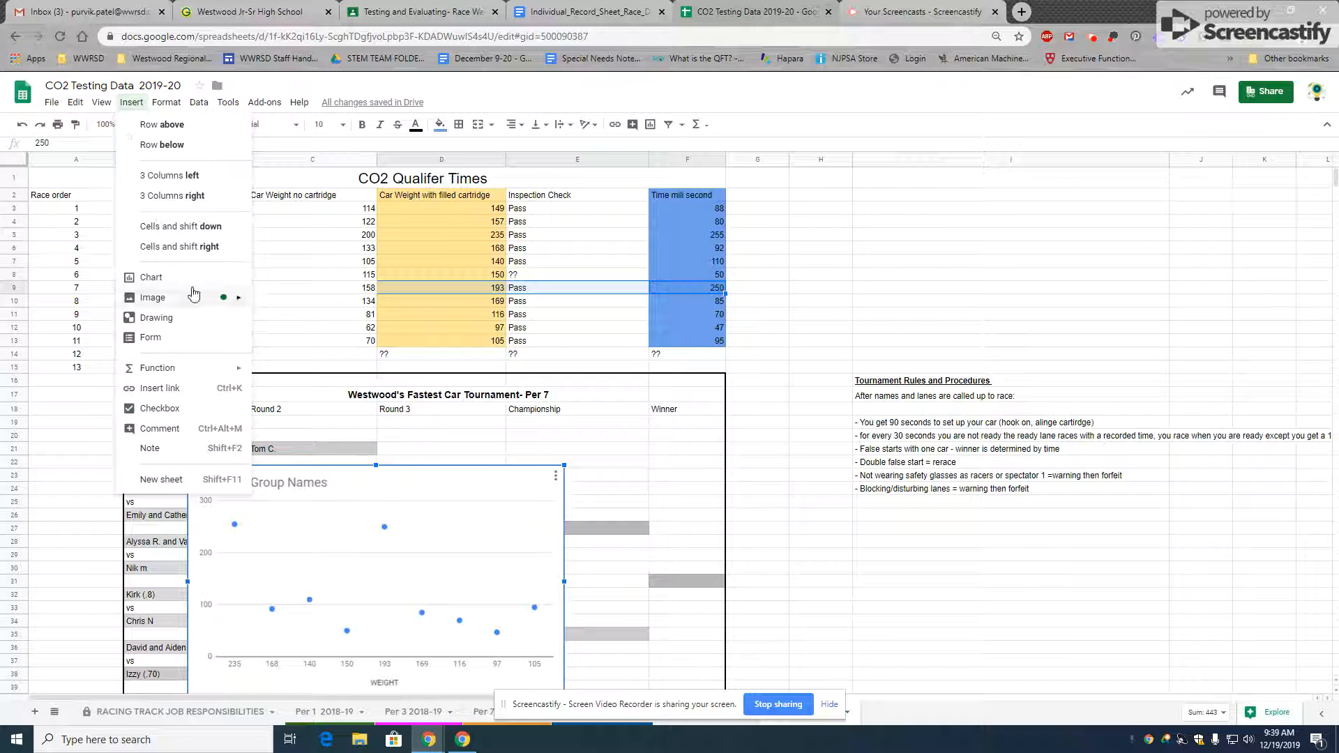
{"action": "left_click", "coordinate": [151, 277]}
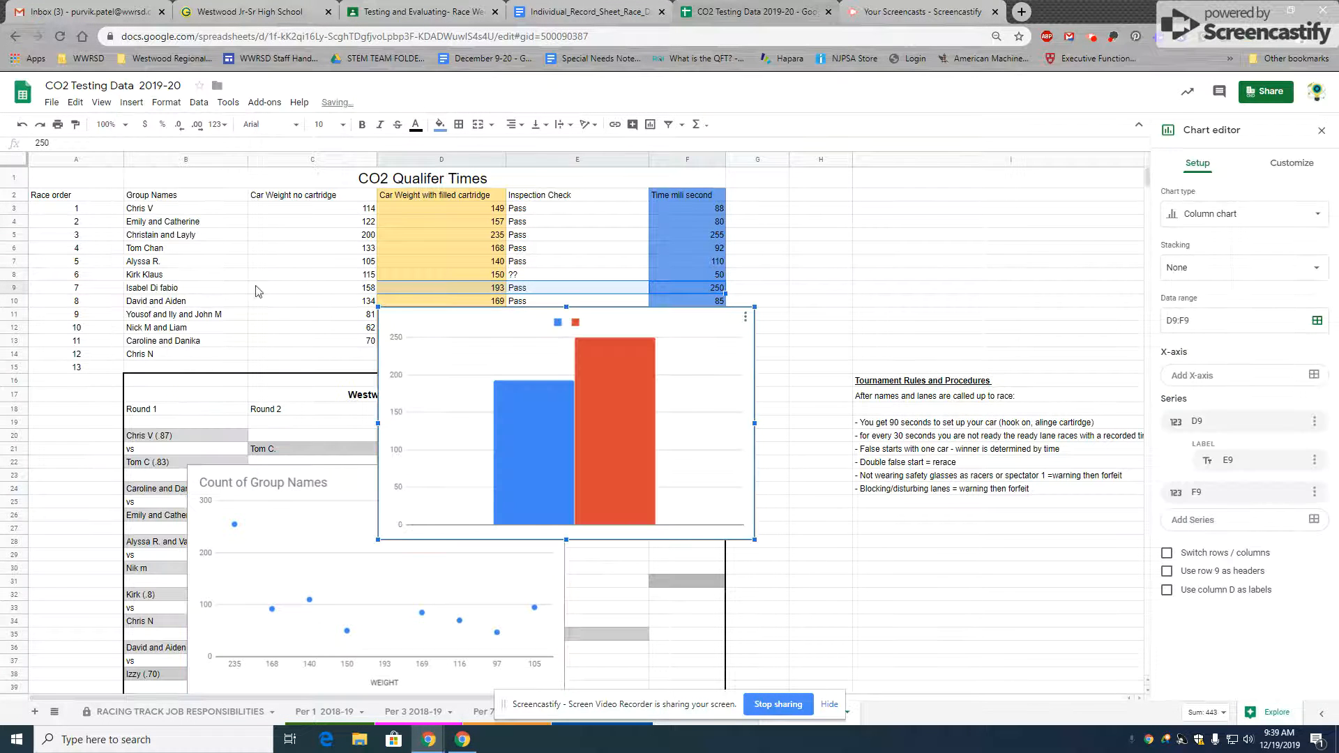
{"action": "left_click_drag", "start_coordinate": [606, 432], "coordinate": [969, 453]}
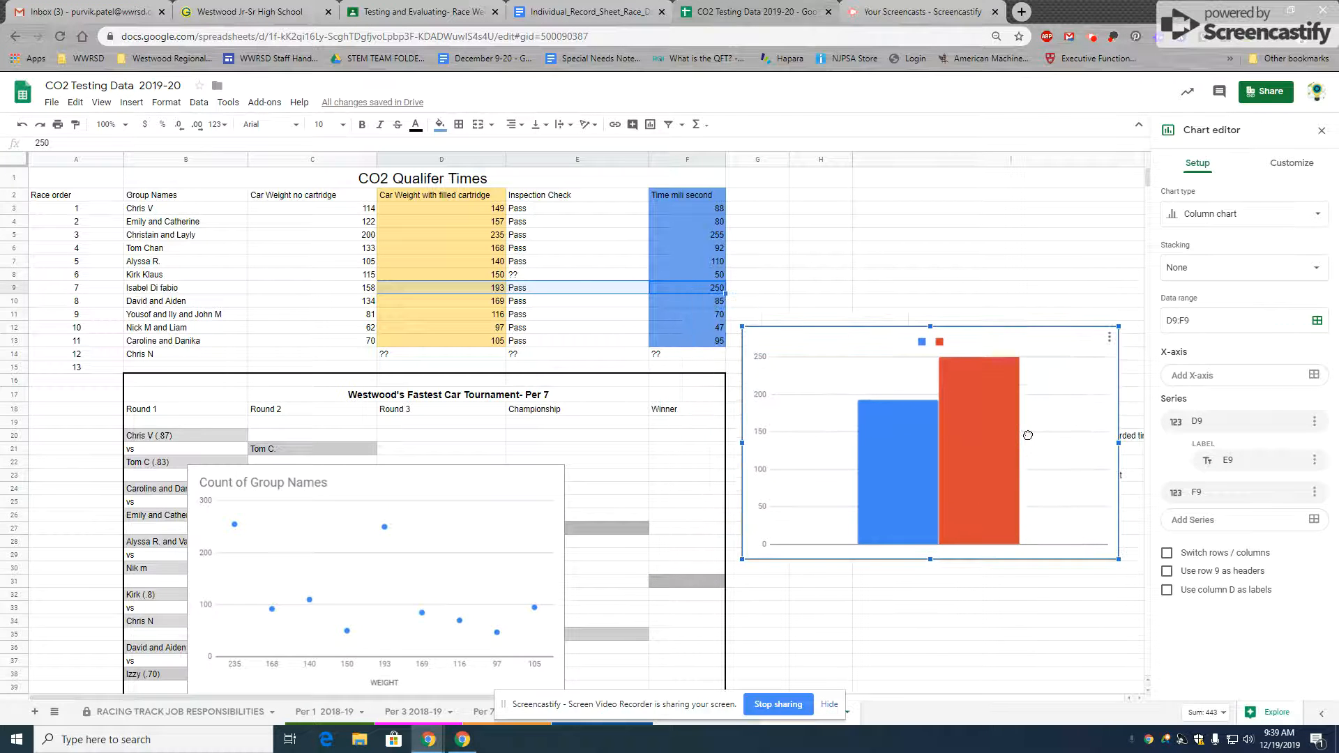
{"action": "left_click", "coordinate": [1317, 217]}
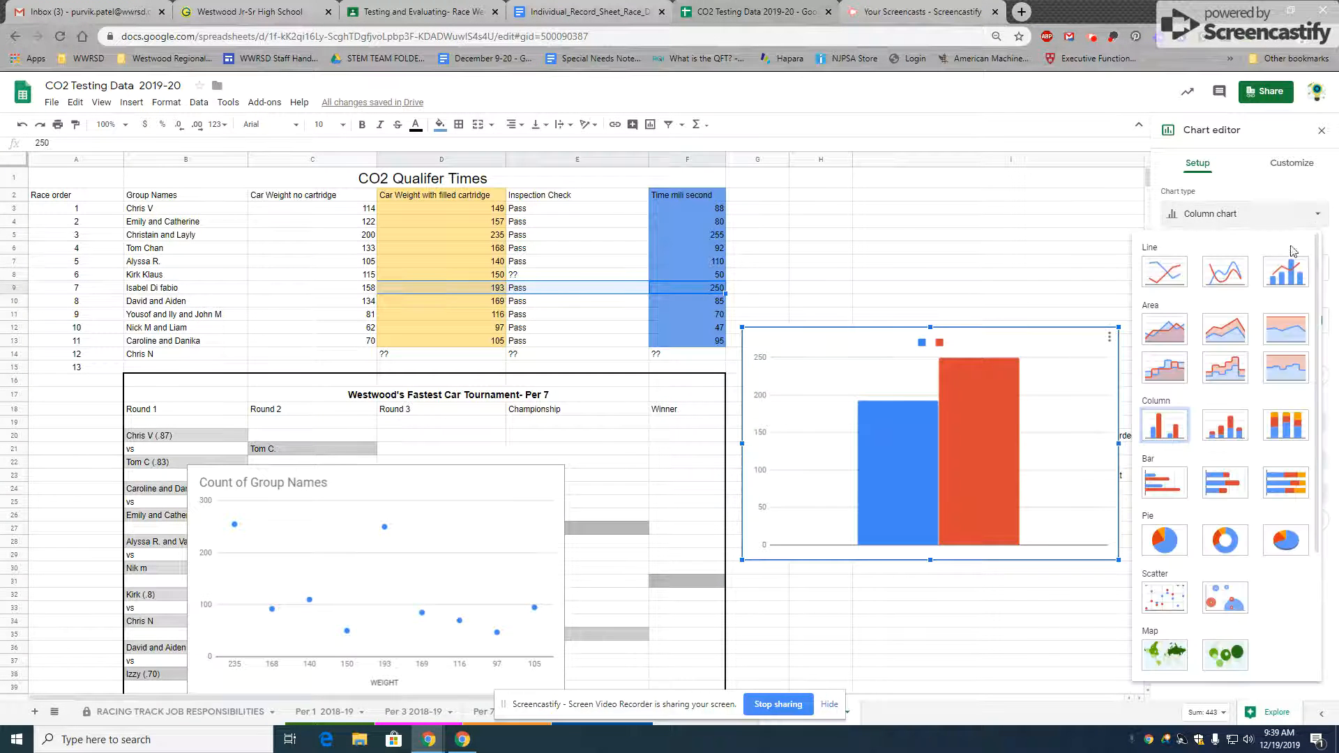
{"action": "left_click", "coordinate": [1164, 598]}
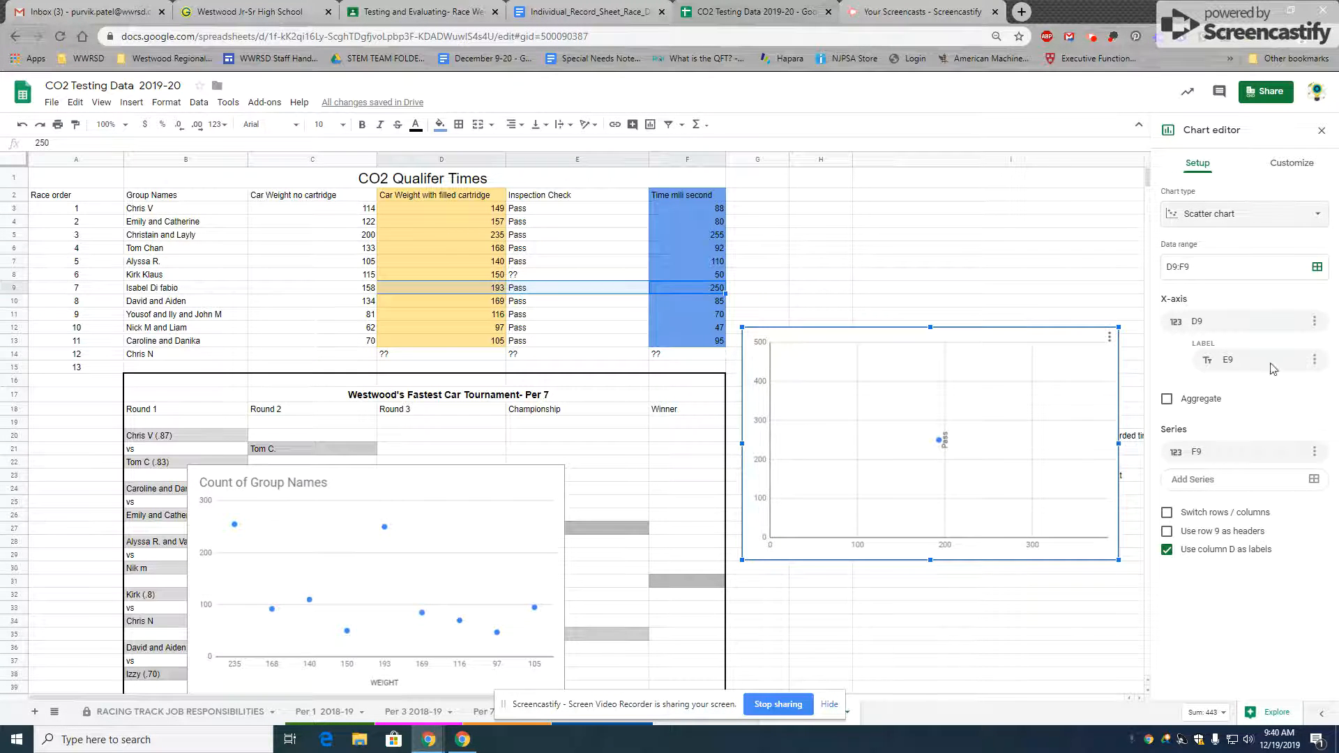
Set the new scatter chart's data range to the time values in F3:F13
{"action": "left_click", "coordinate": [1318, 270]}
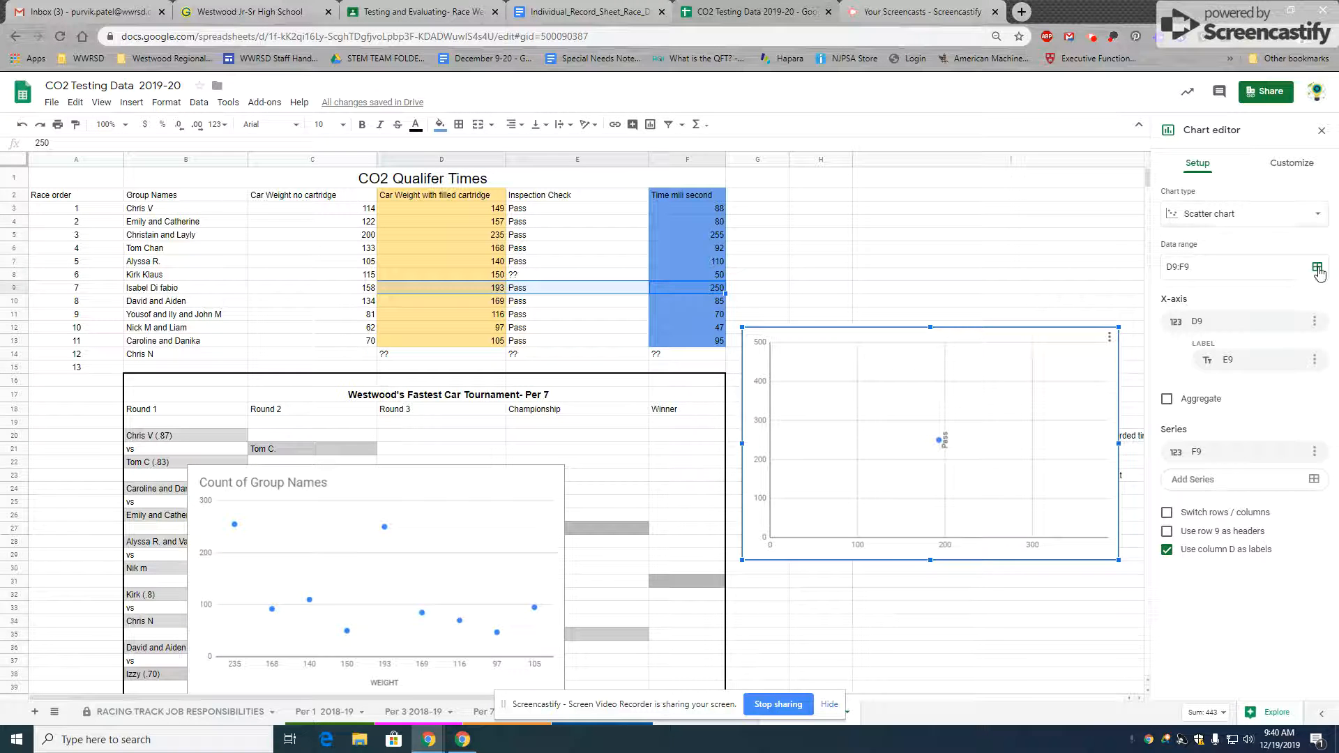
{"action": "left_click", "coordinate": [697, 208]}
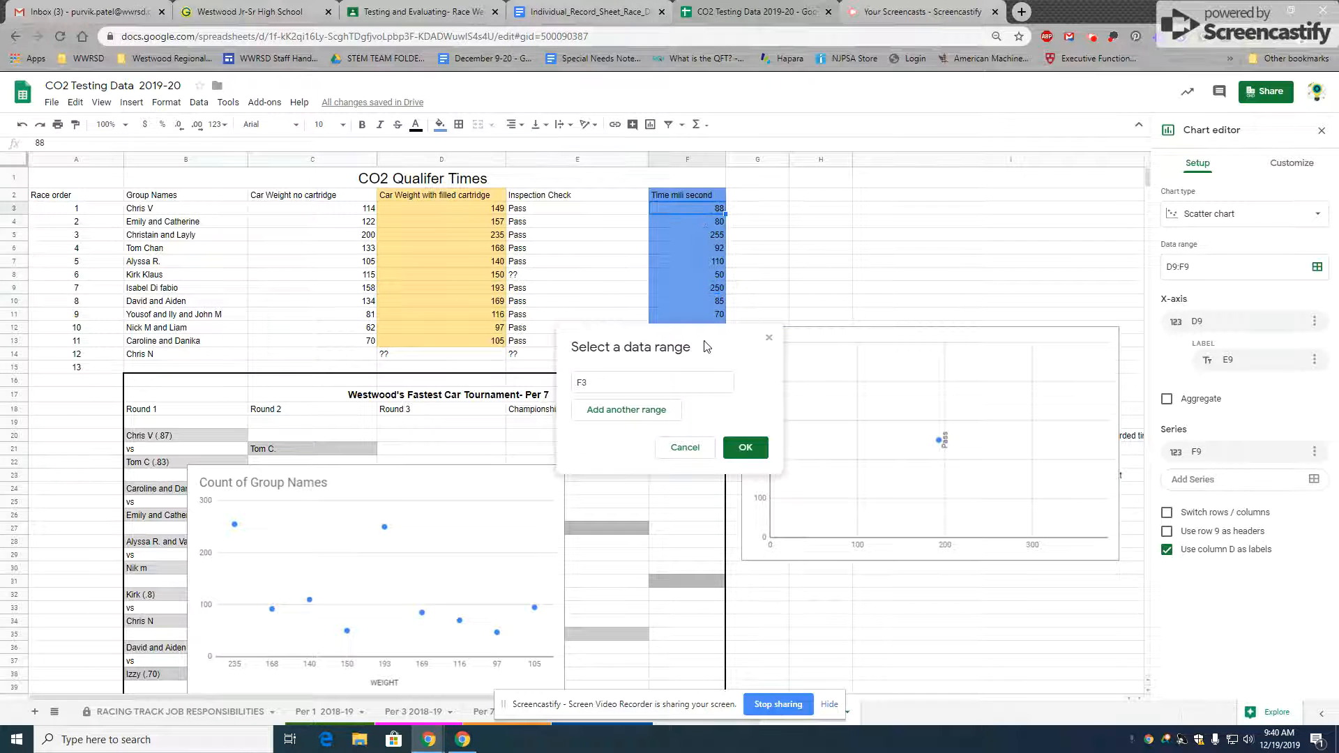
{"action": "left_click_drag", "start_coordinate": [697, 340], "coordinate": [677, 445]}
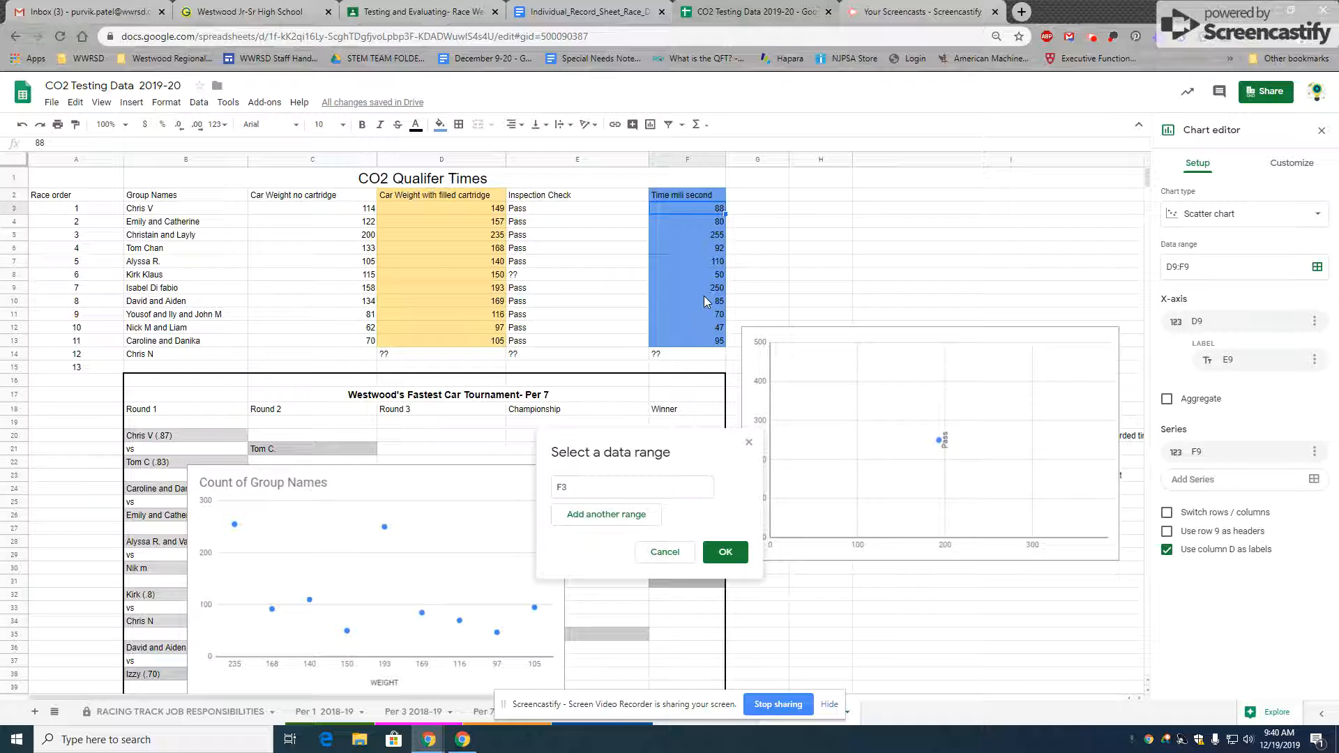
{"action": "left_click_drag", "start_coordinate": [706, 347], "coordinate": [709, 345]}
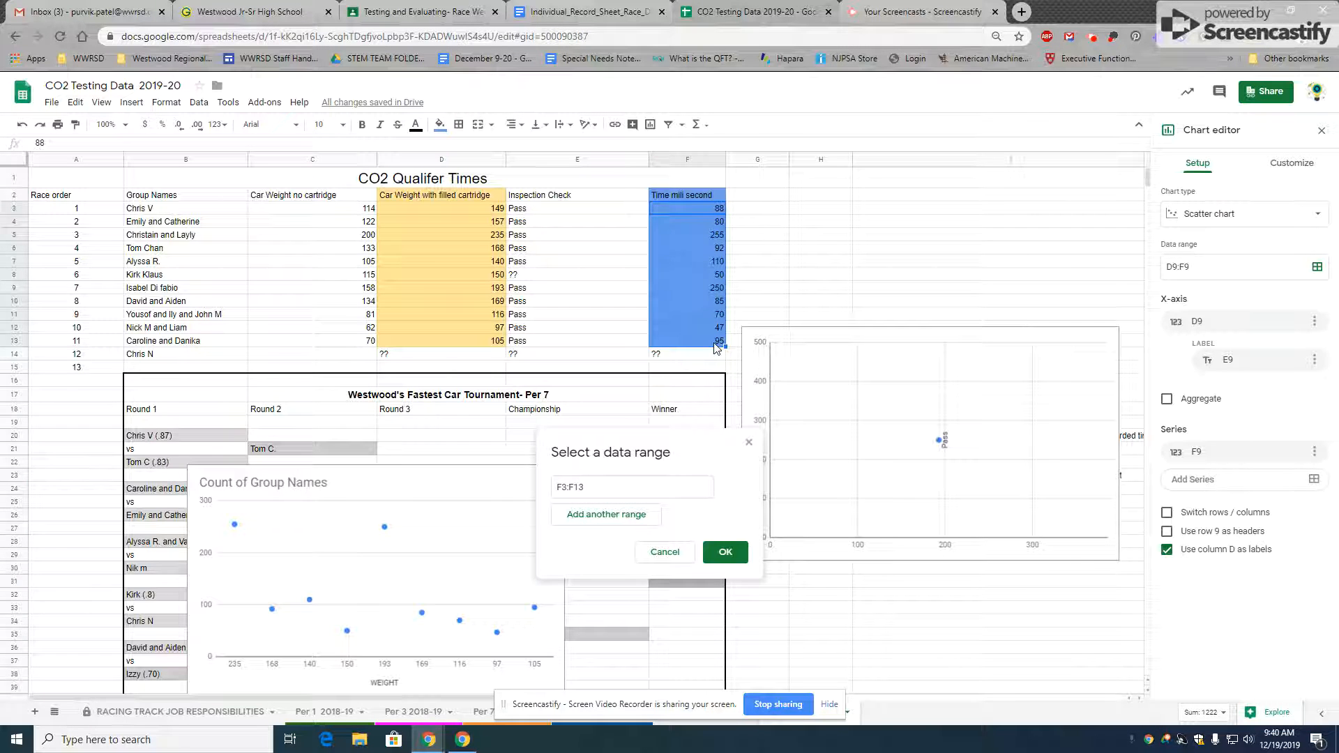
{"action": "left_click", "coordinate": [726, 555]}
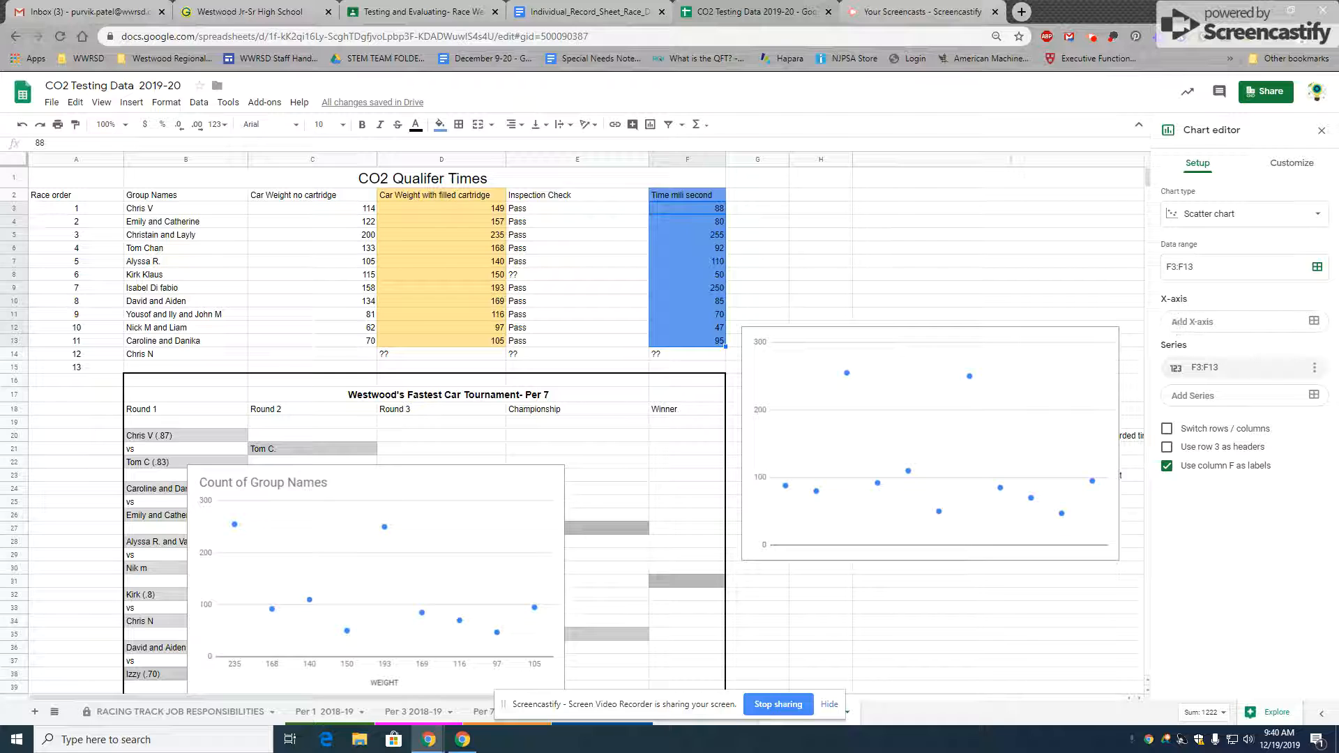
Add the filled-cartridge car weights in D3:D13 as the scatter chart's X-axis
{"action": "left_click", "coordinate": [1313, 322]}
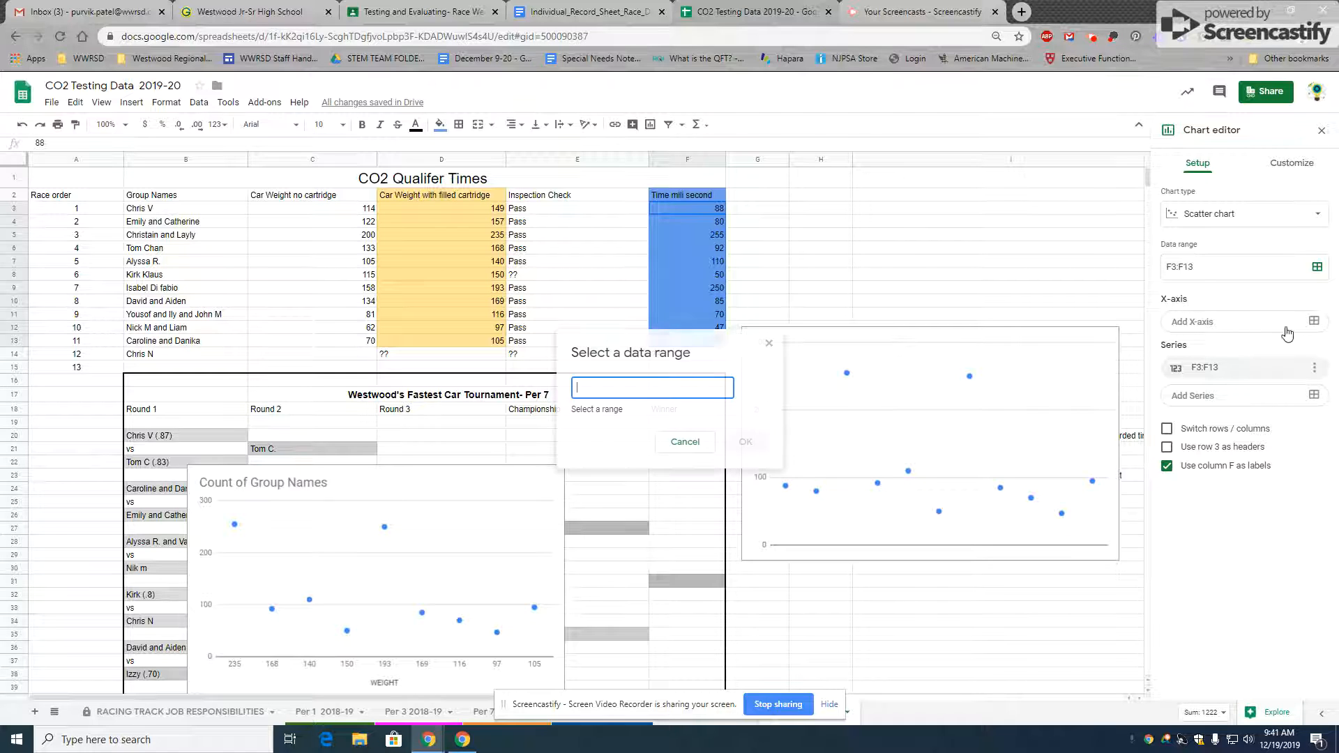
{"action": "left_click", "coordinate": [497, 211]}
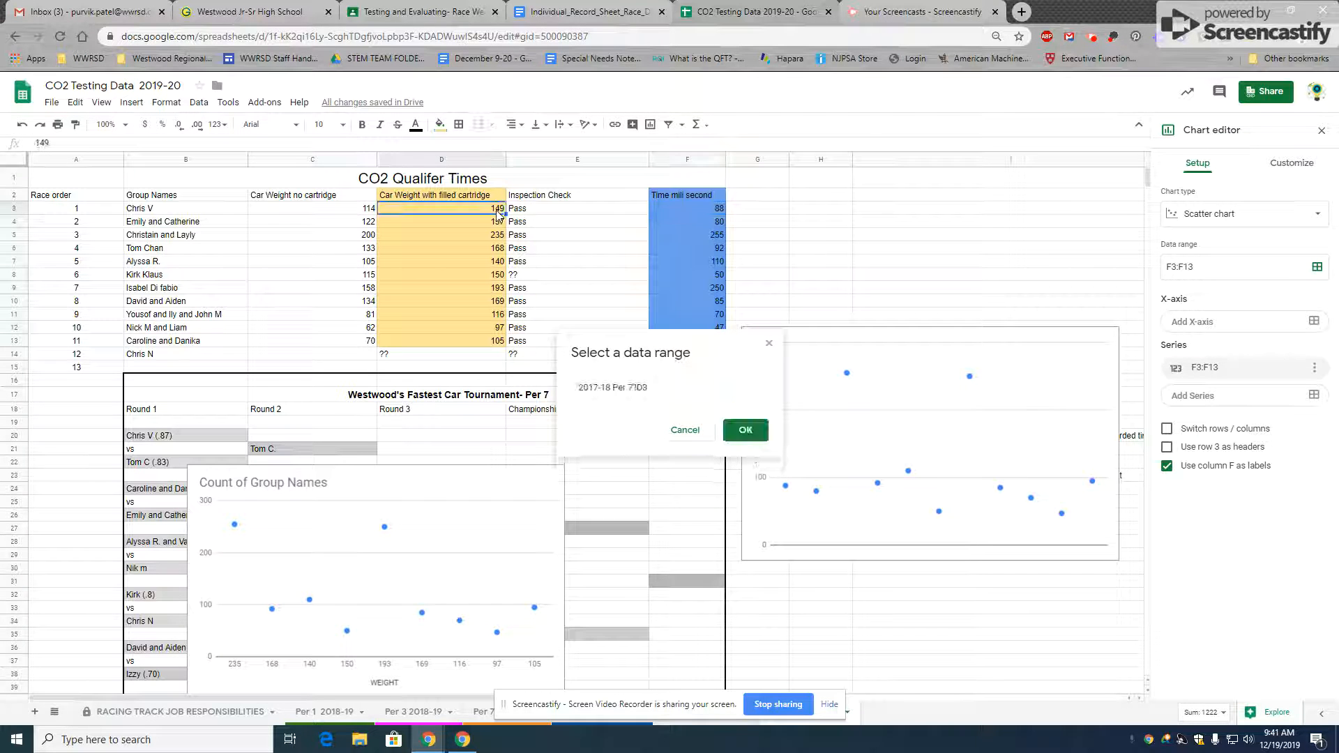
{"action": "left_click", "coordinate": [464, 341], "text": "shift"}
{"action": "left_click", "coordinate": [747, 435]}
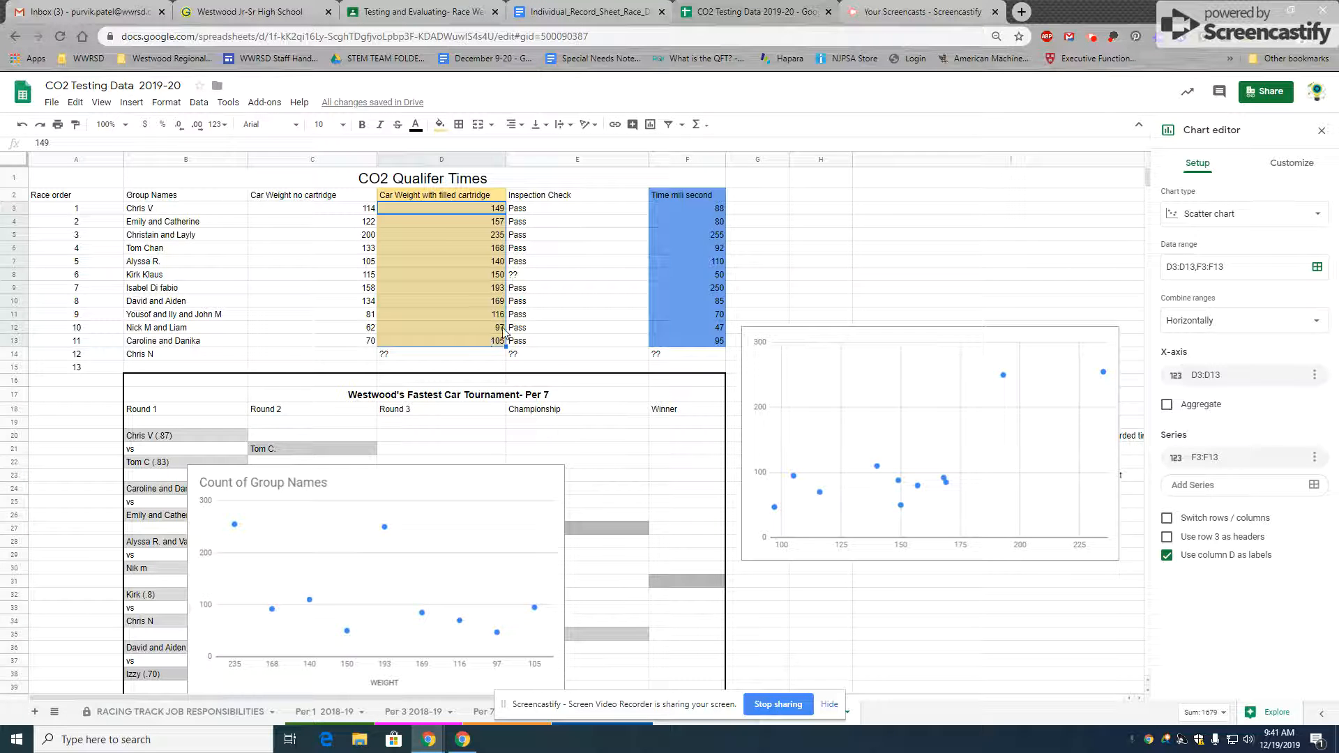
Compare the weight and time values in rows 4 and 12 with their points on the scatter chart
{"action": "left_click", "coordinate": [490, 223]}
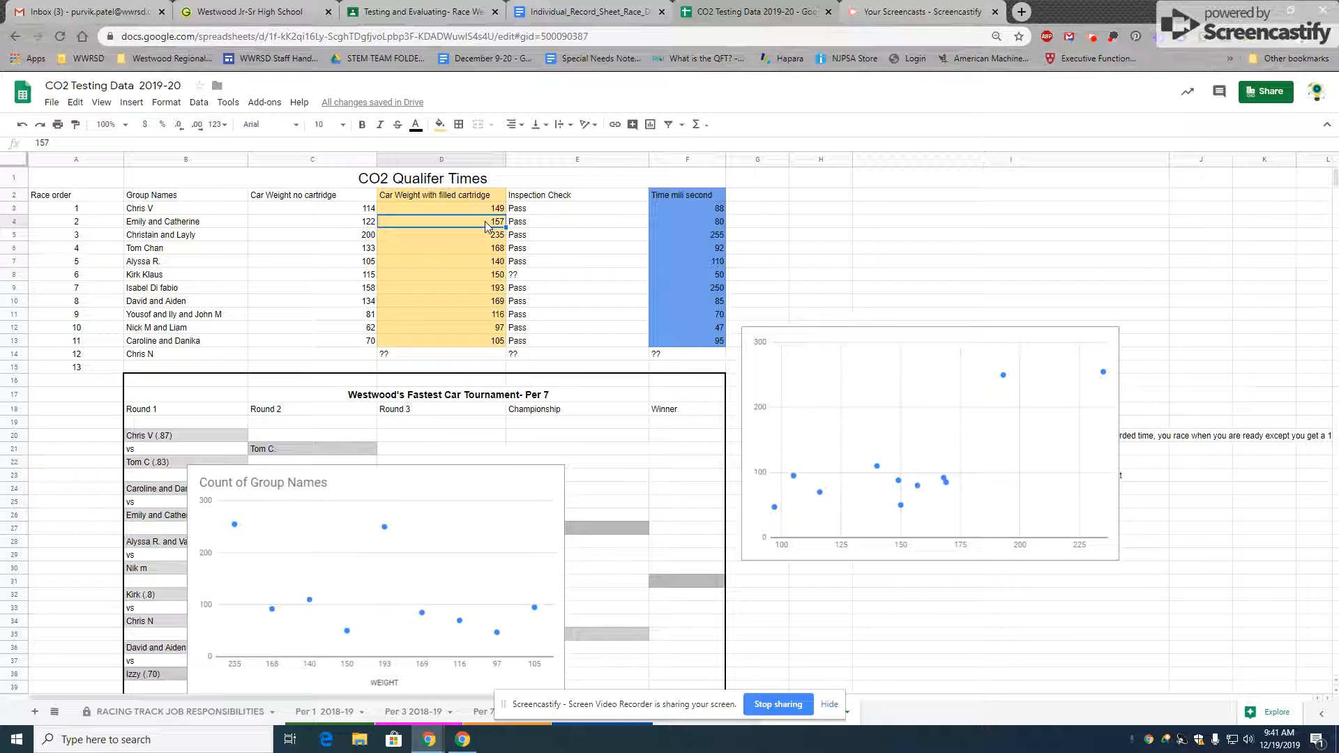
{"action": "left_click", "coordinate": [705, 221], "text": "shift"}
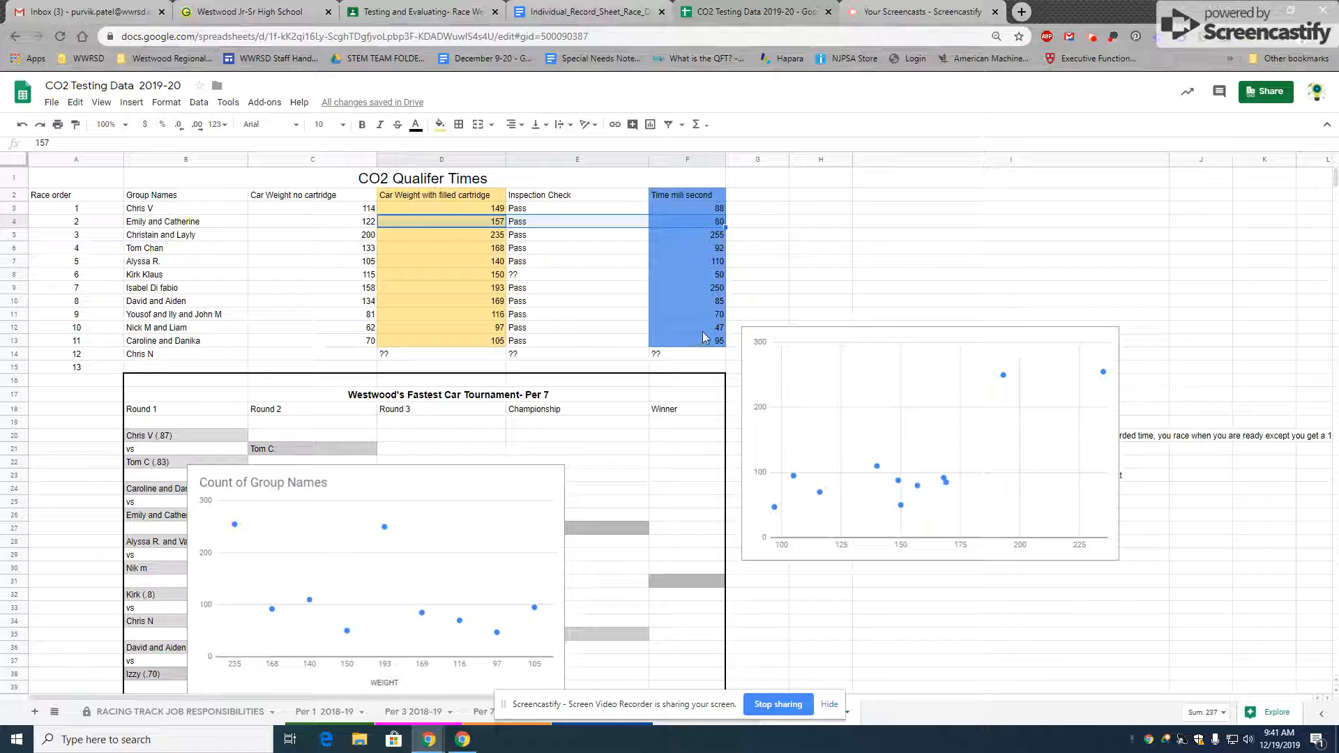
{"action": "left_click_drag", "start_coordinate": [703, 333], "coordinate": [490, 330]}
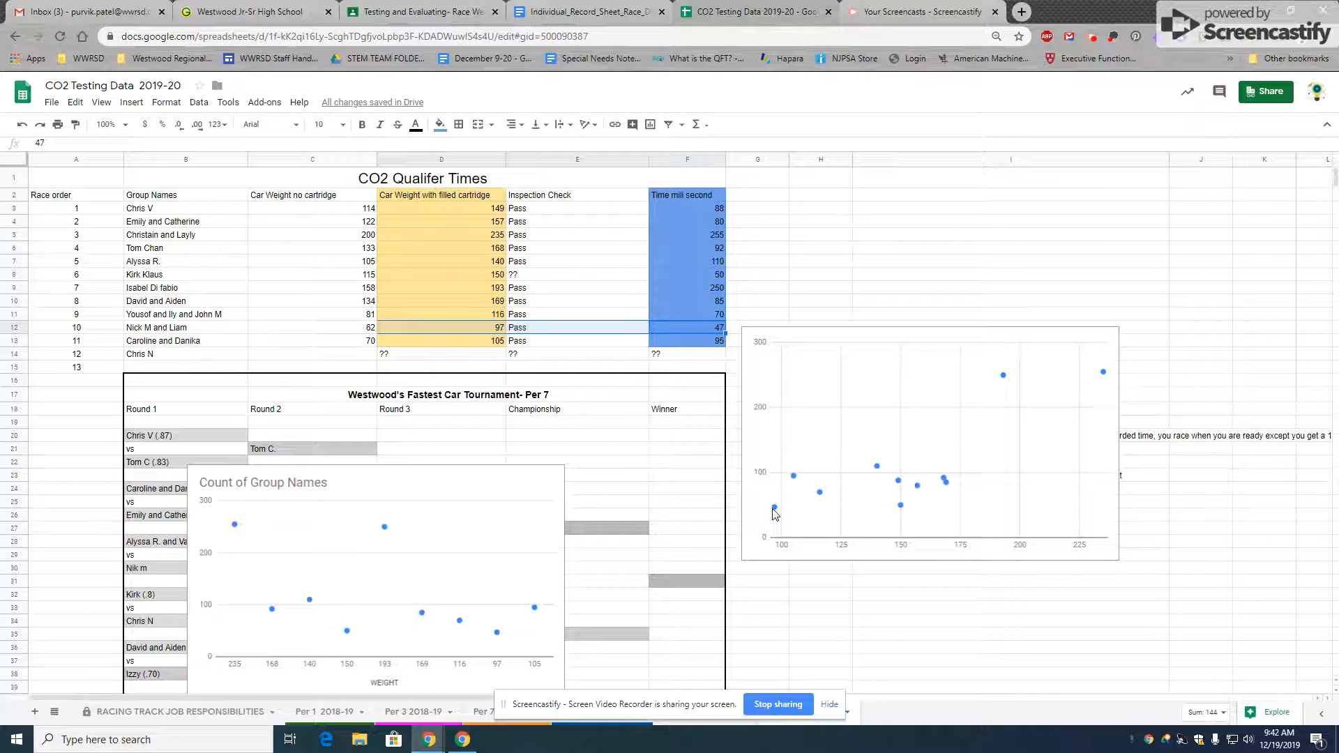
Title the new scatter chart "Weight (g) vs Time (milliseconds)", correcting the spelling of milliseconds
{"action": "left_click", "coordinate": [855, 442]}
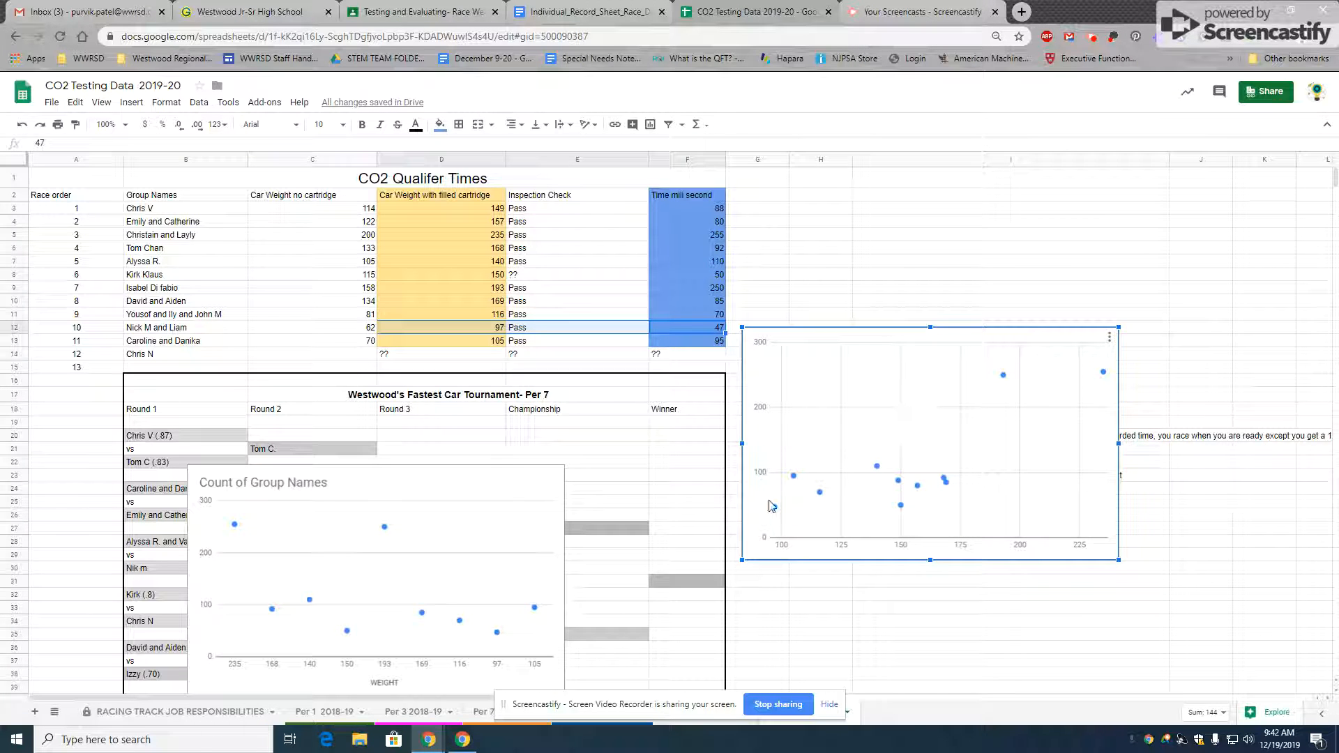
{"action": "left_click", "coordinate": [1110, 337]}
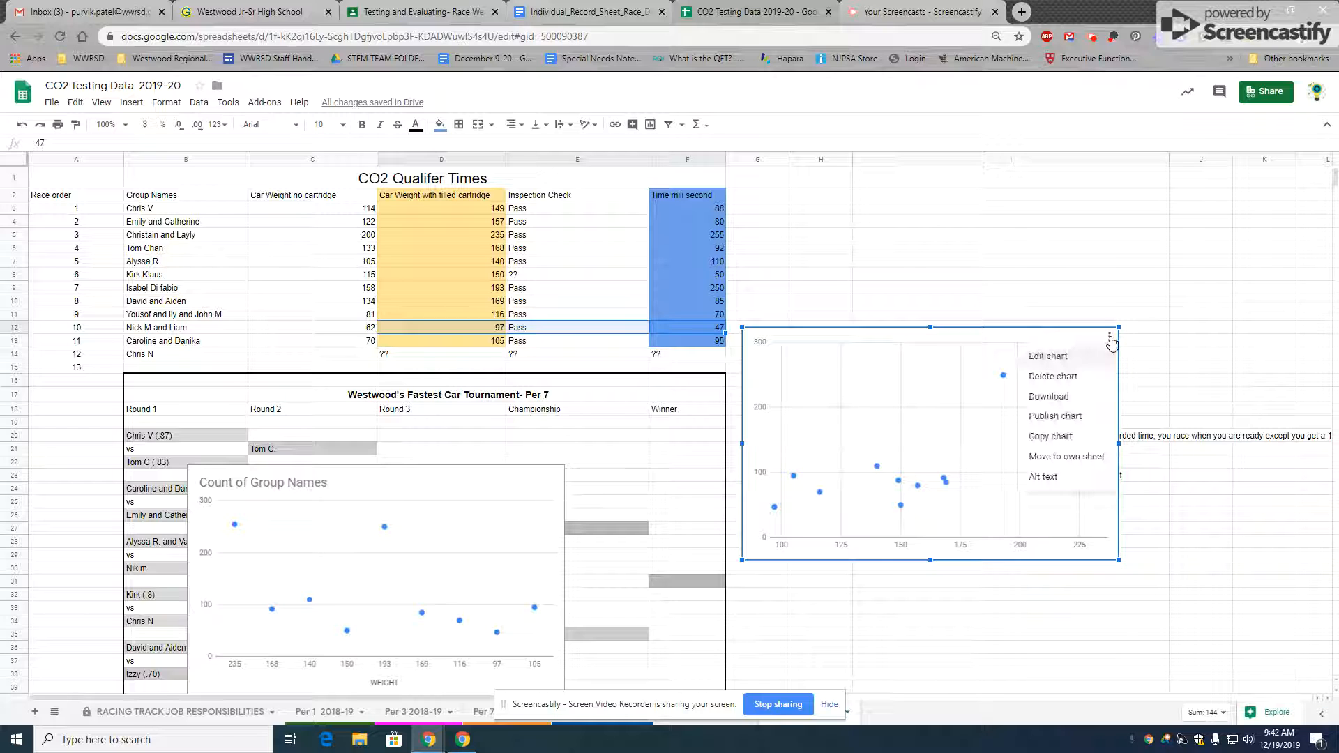
{"action": "left_click", "coordinate": [1074, 362]}
{"action": "left_click", "coordinate": [1296, 165]}
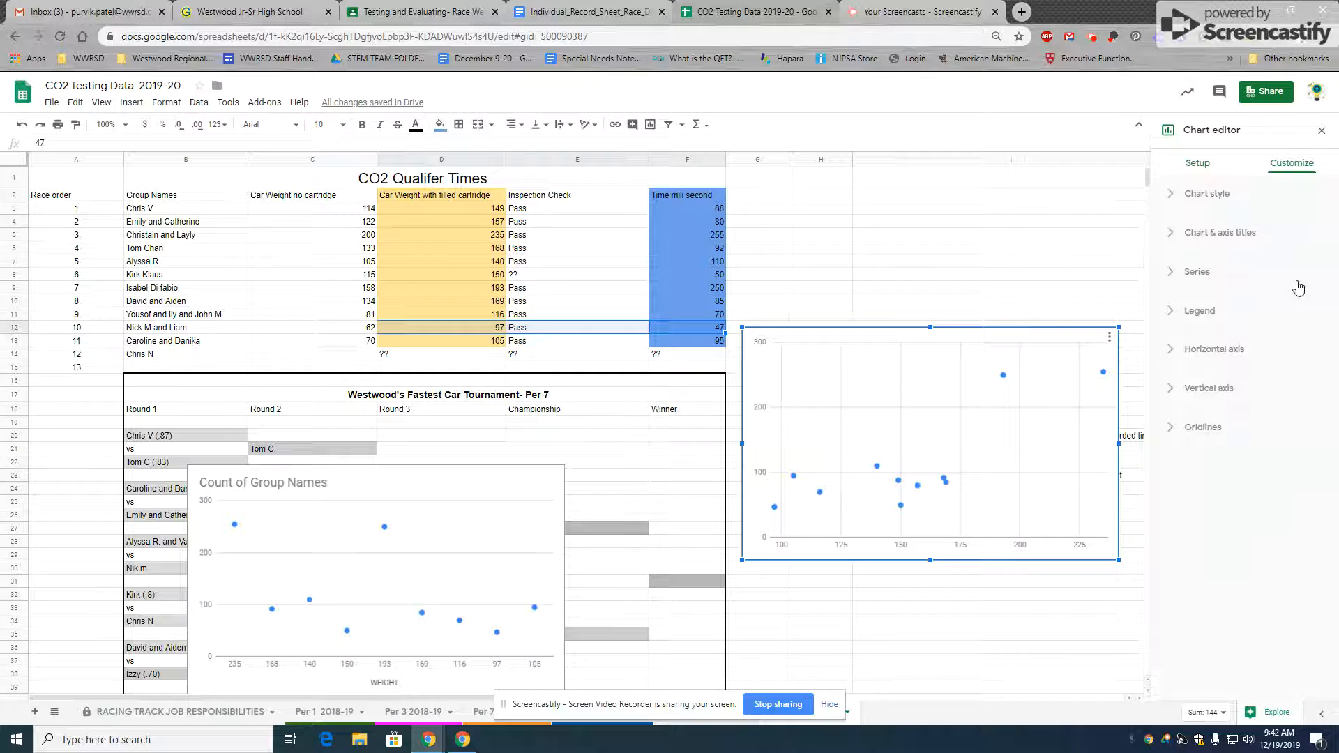
{"action": "left_click", "coordinate": [1172, 238]}
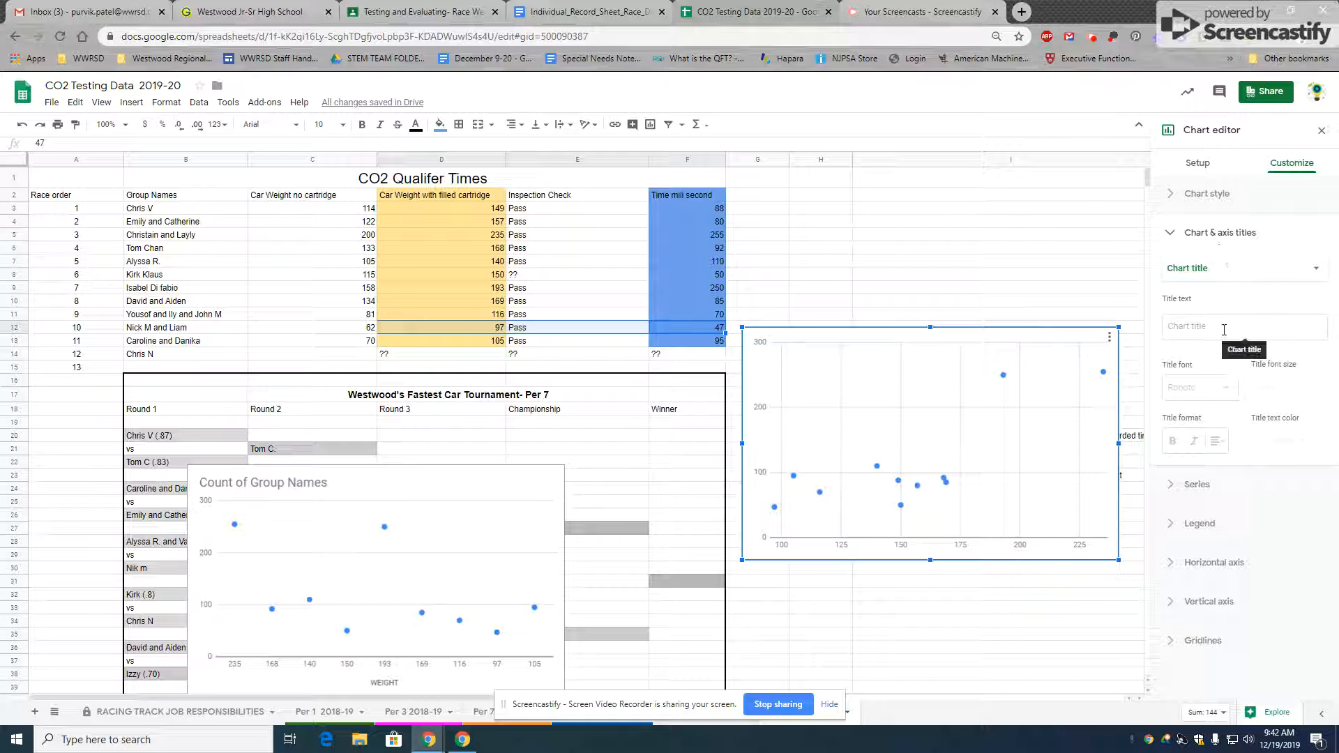
{"action": "left_click", "coordinate": [1179, 326]}
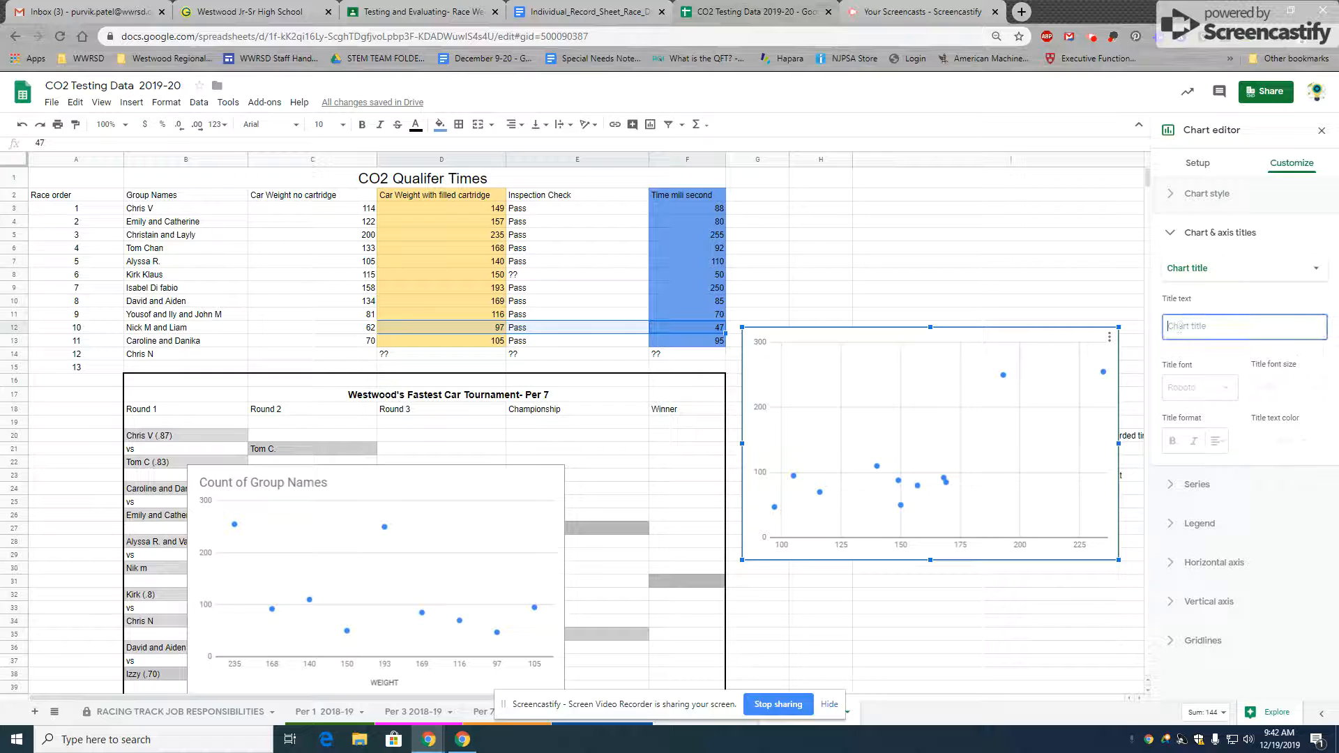
{"action": "type", "text": "Weight"}
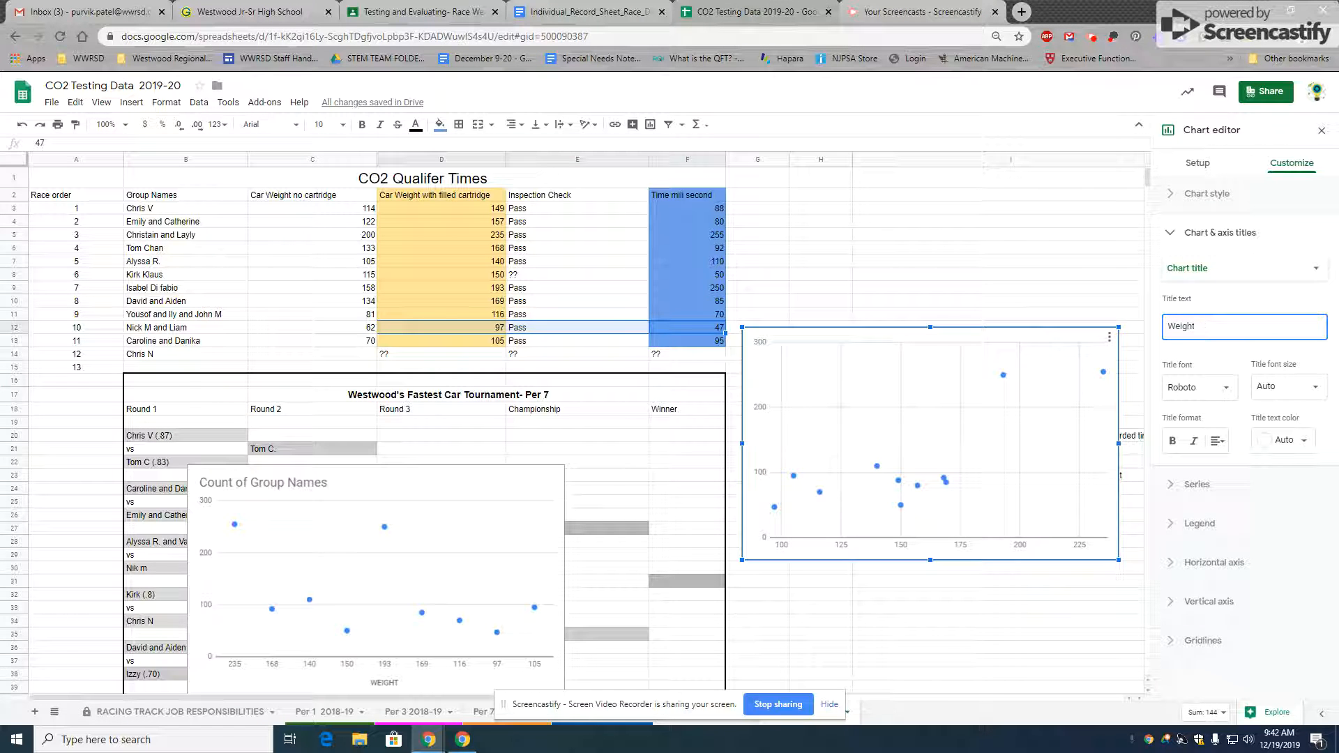
{"action": "type", "text": " (g)"}
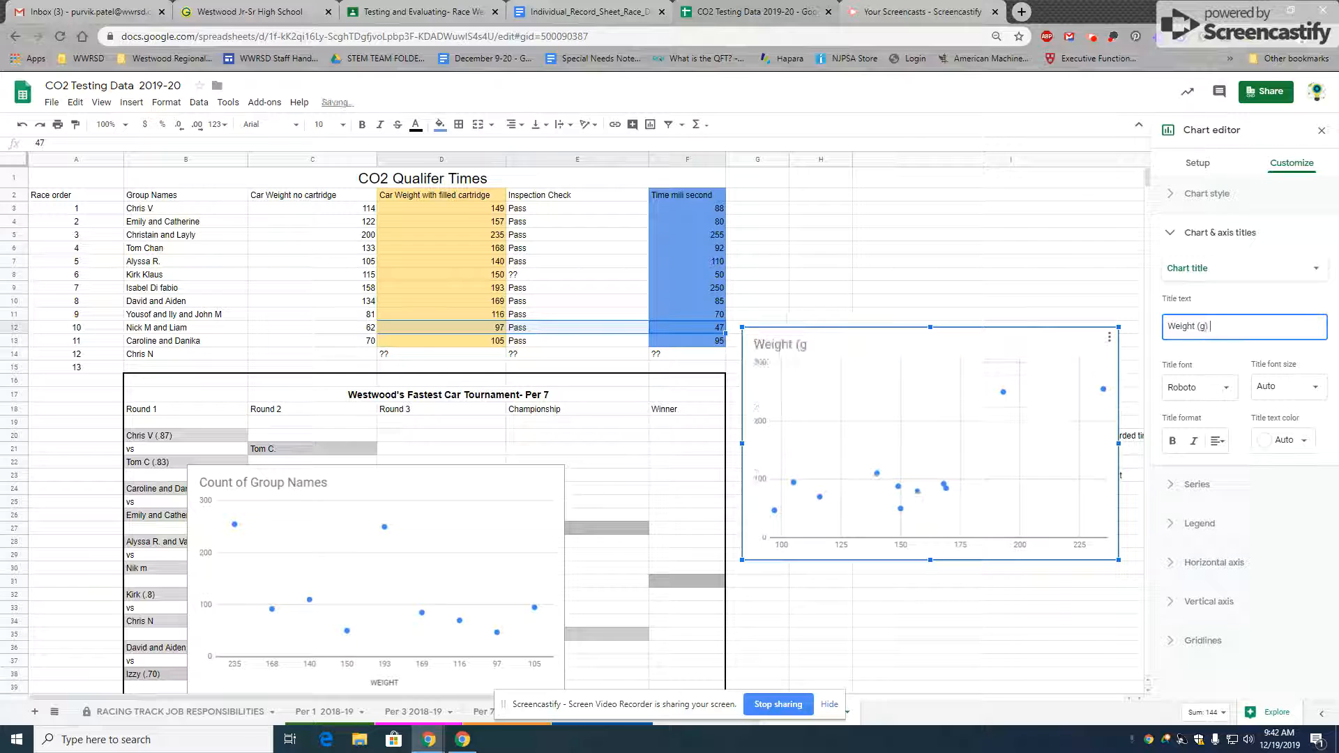
{"action": "type", "text": " vs Time (miliseconds)"}
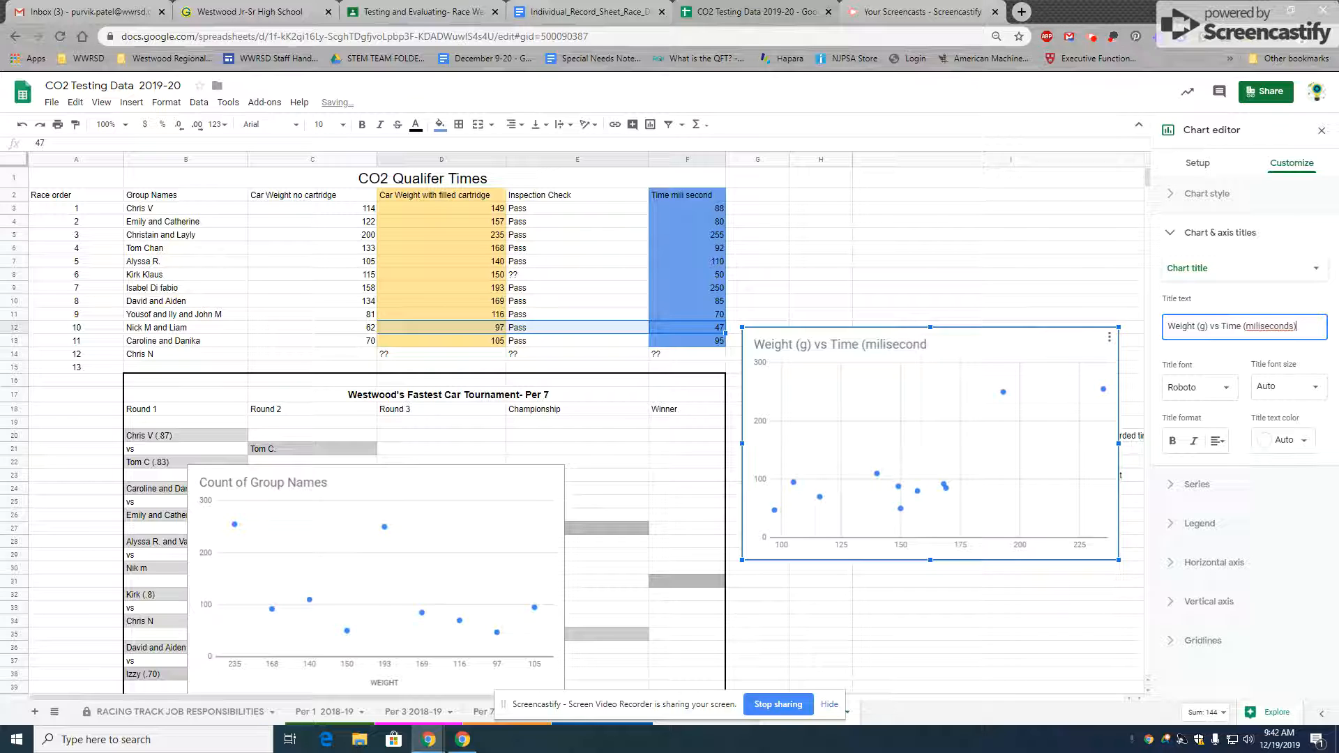
{"action": "right_click", "coordinate": [1252, 328]}
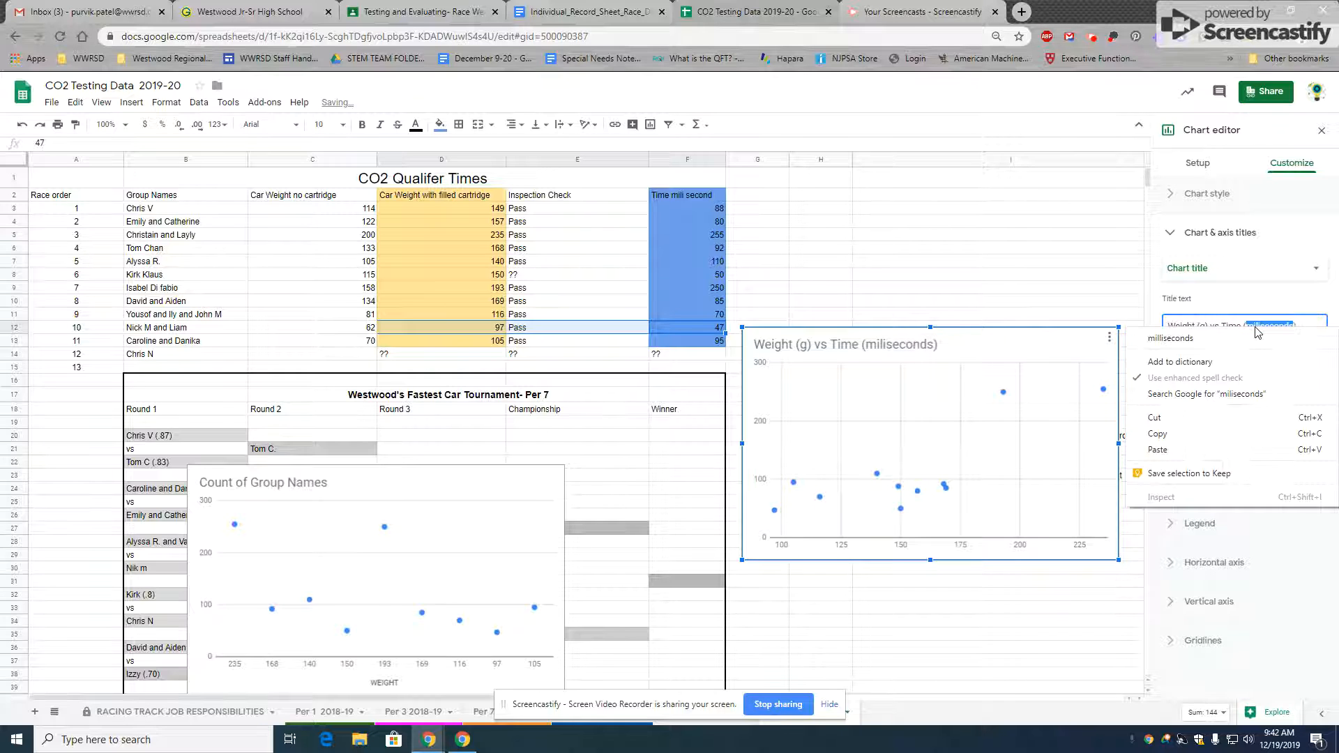
{"action": "left_click", "coordinate": [1234, 345]}
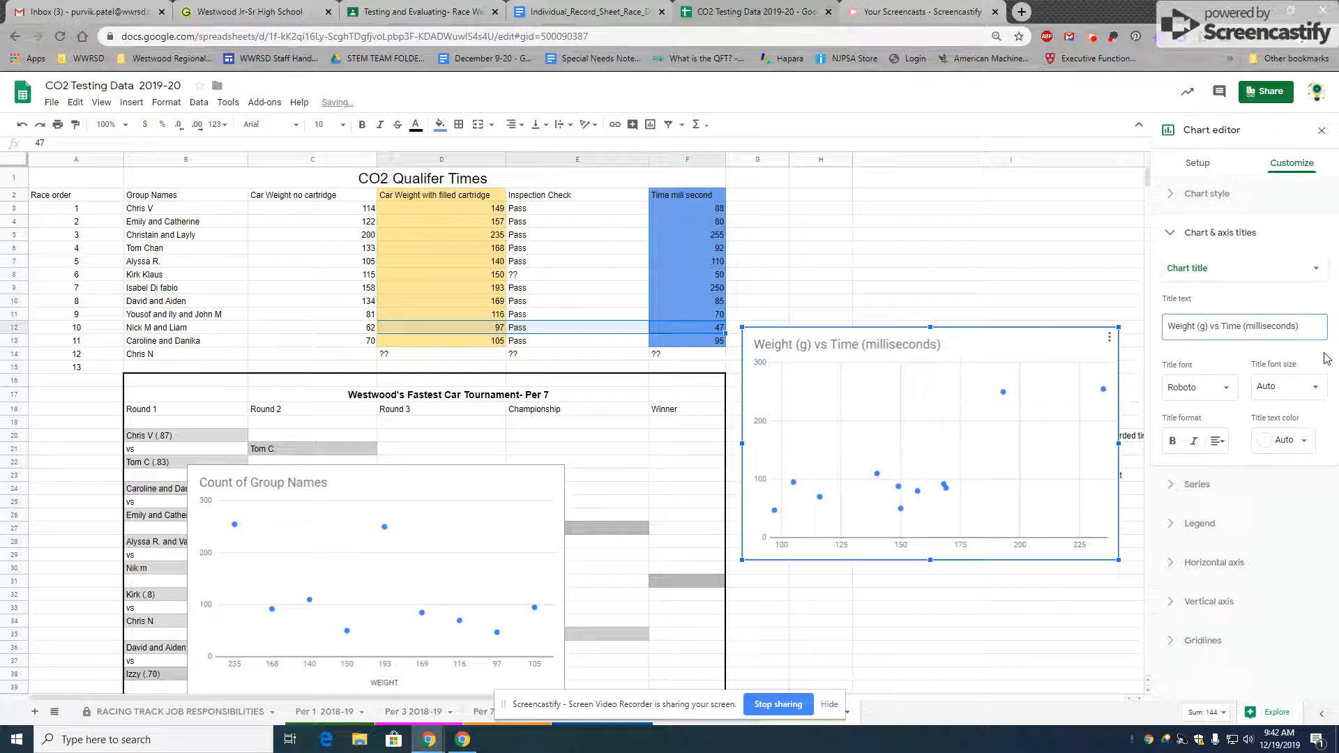
Set the scatter chart's horizontal axis title to "Weight (g)"
{"action": "left_click", "coordinate": [1296, 277]}
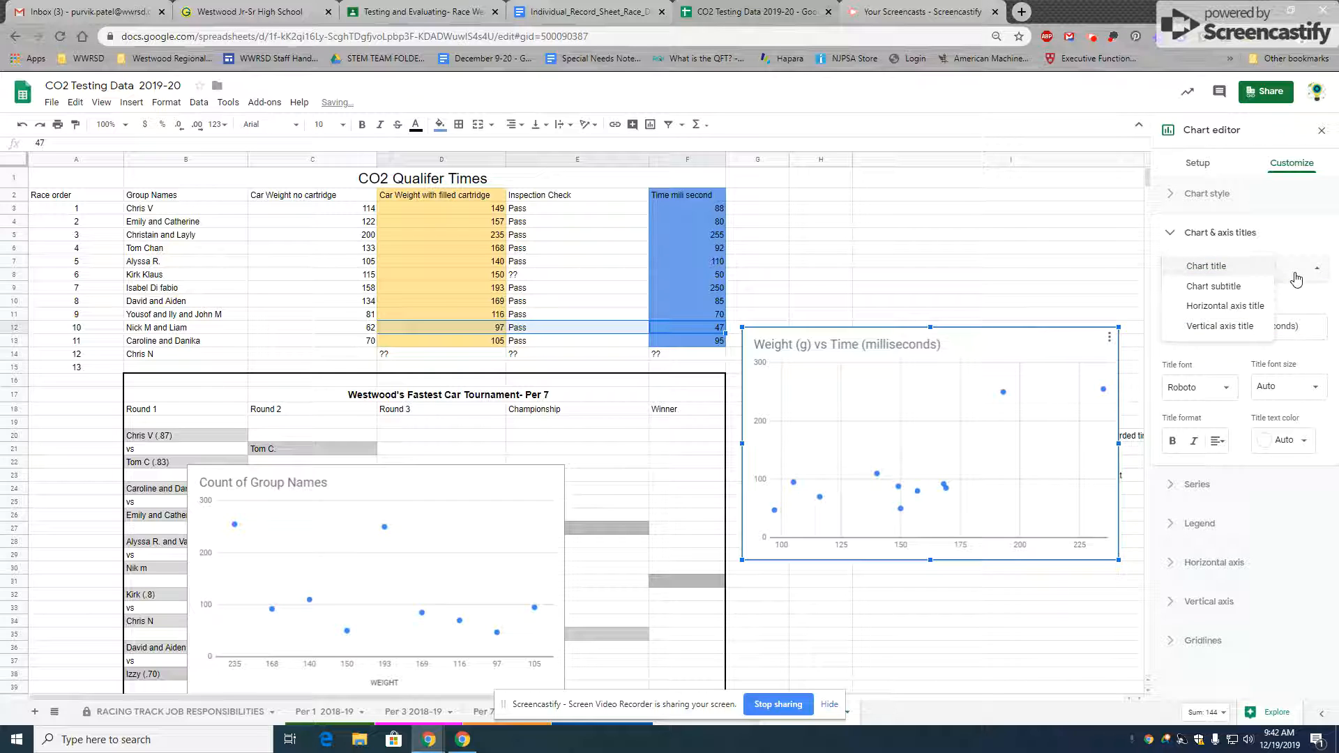
{"action": "left_click", "coordinate": [1228, 306]}
{"action": "left_click", "coordinate": [1228, 330]}
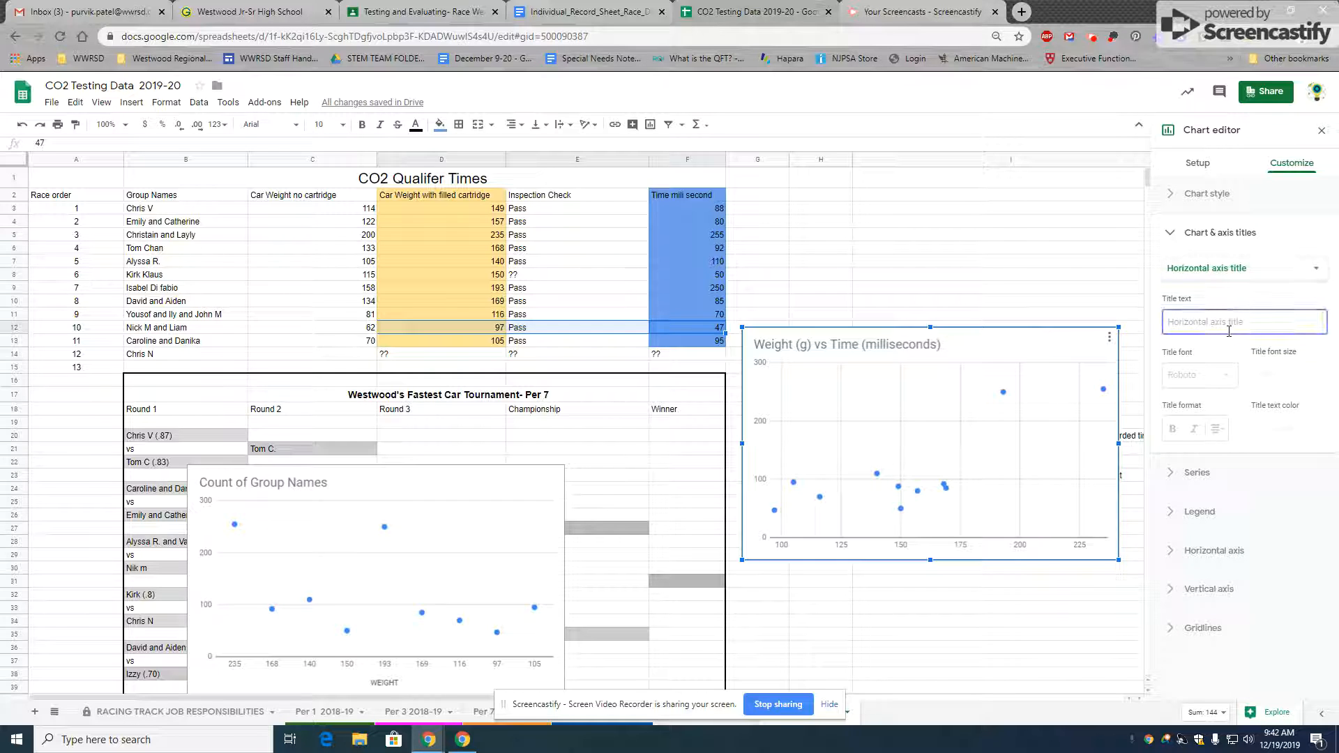
{"action": "type", "text": "Weight 9g) "}
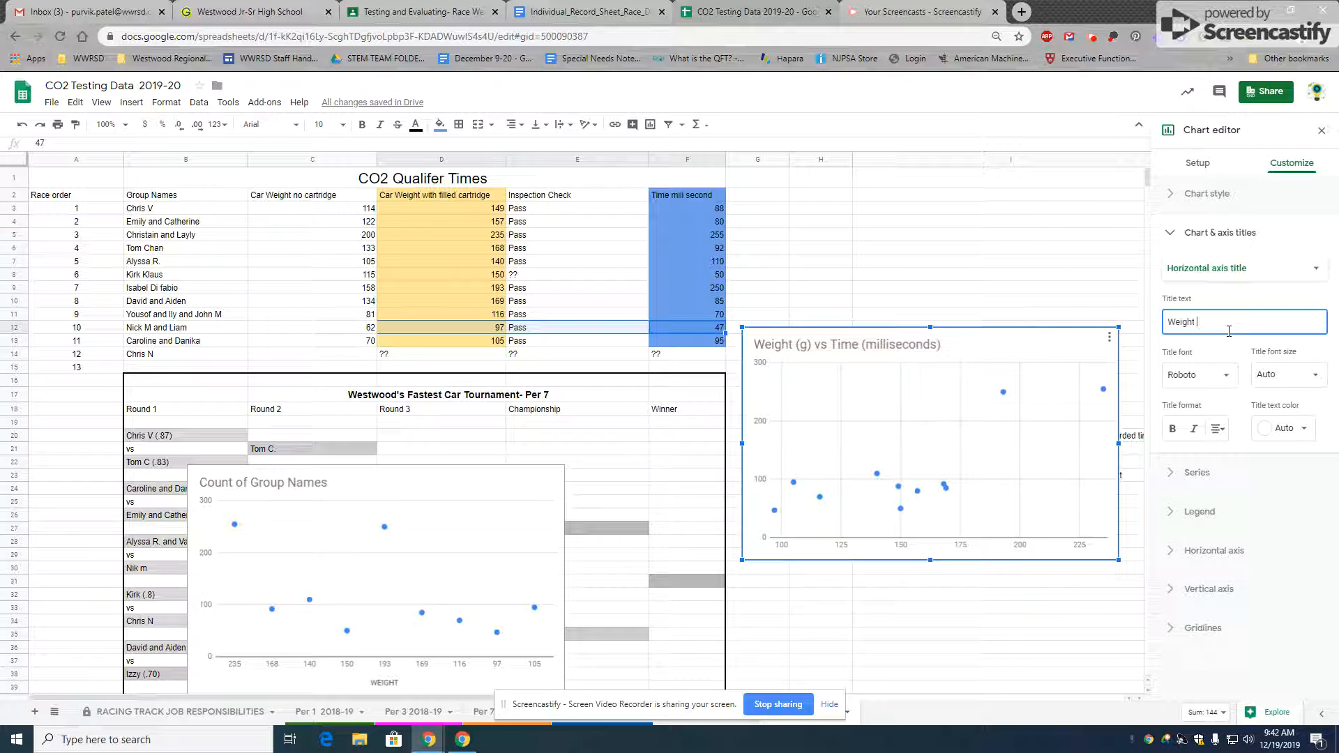
{"action": "type", "text": "(g)"}
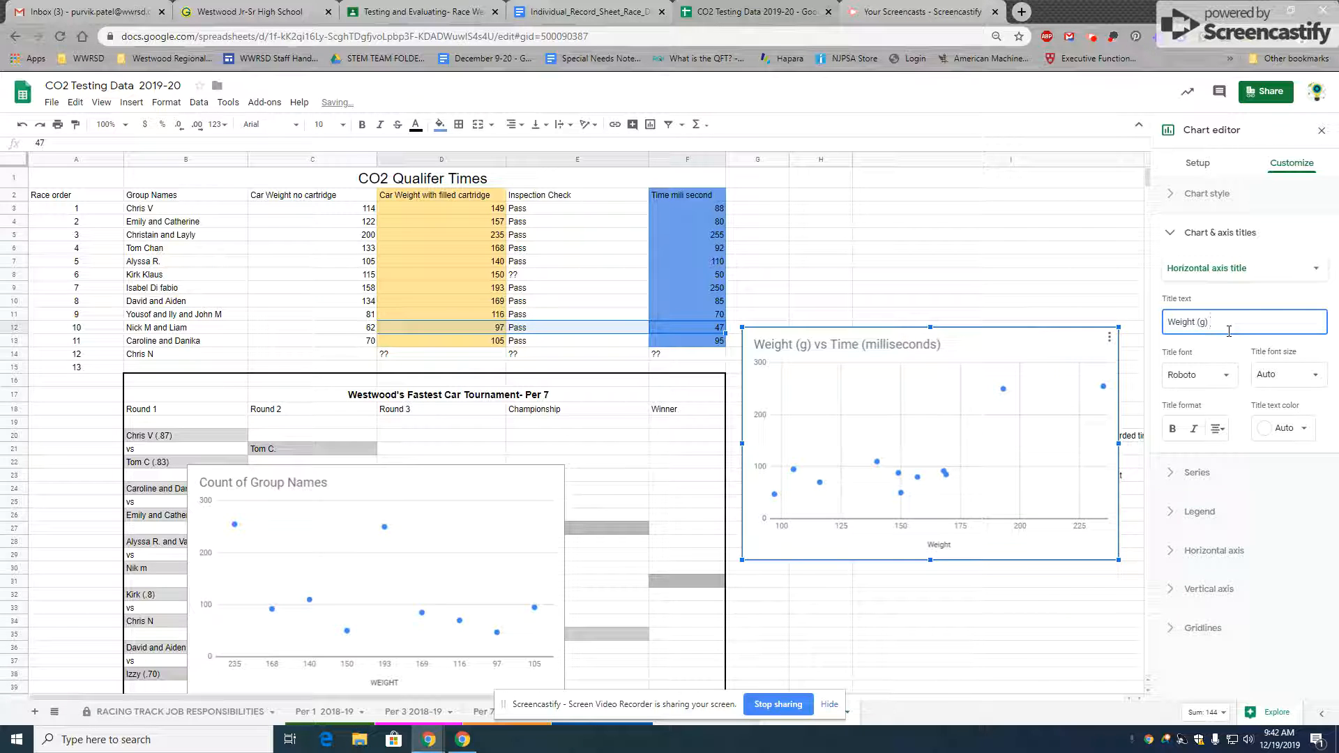
{"action": "left_click", "coordinate": [1307, 348]}
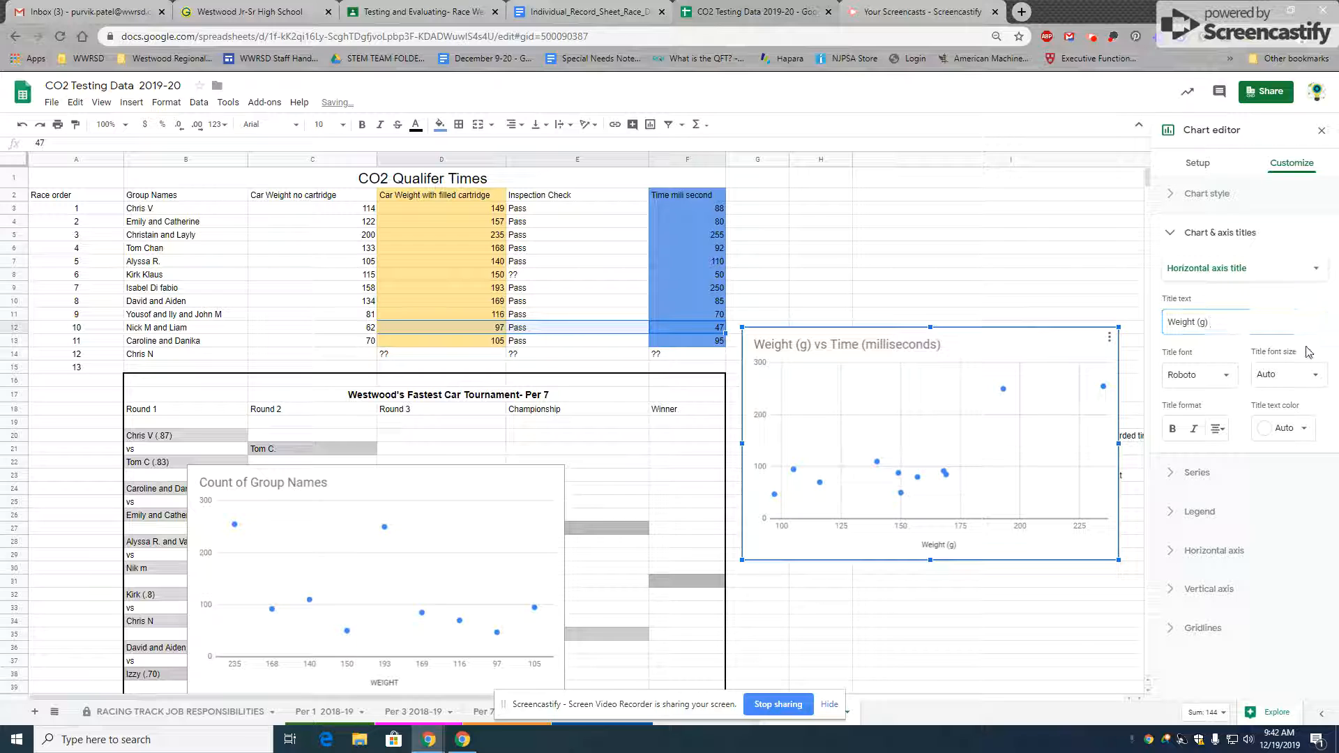
Set the scatter chart's vertical axis title to "Time (milliseconds)" and close the chart editor
{"action": "left_click", "coordinate": [1316, 268]}
{"action": "left_click", "coordinate": [1318, 284]}
{"action": "left_click", "coordinate": [1227, 320]}
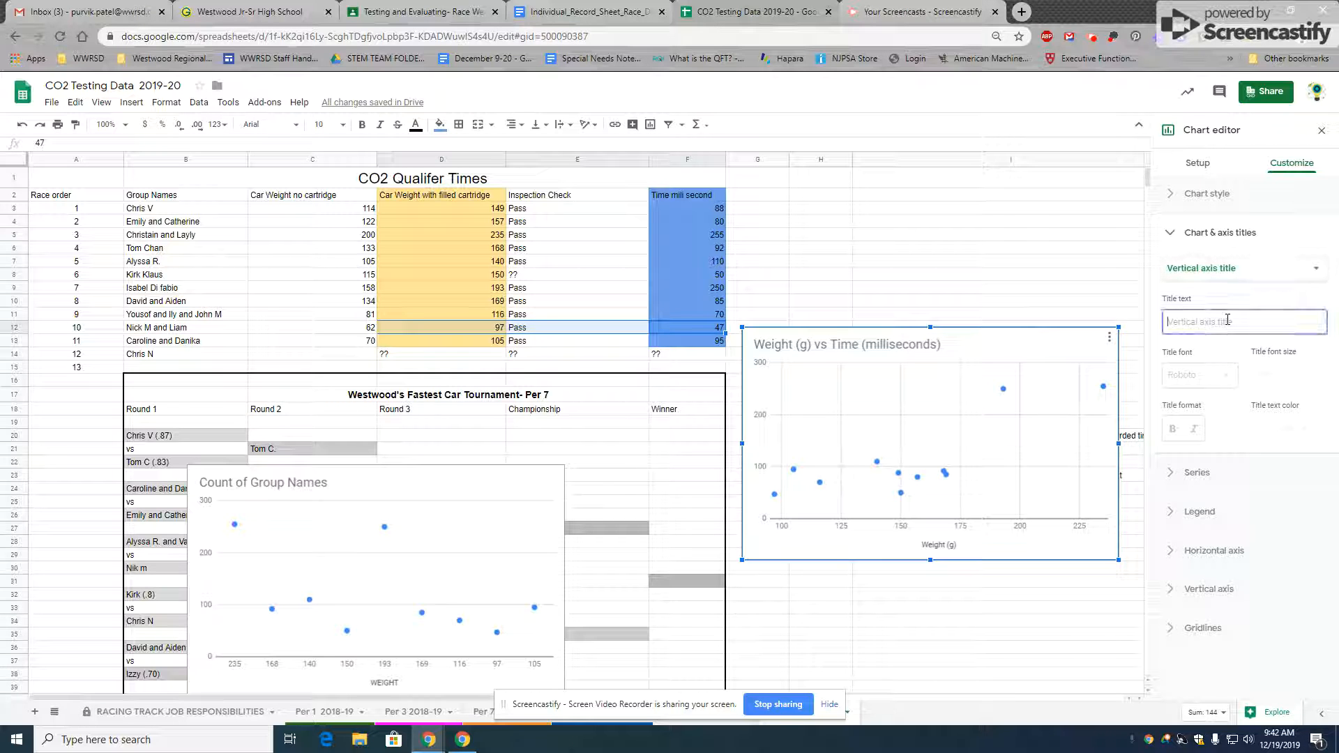
{"action": "type", "text": "Time (milliseconds"}
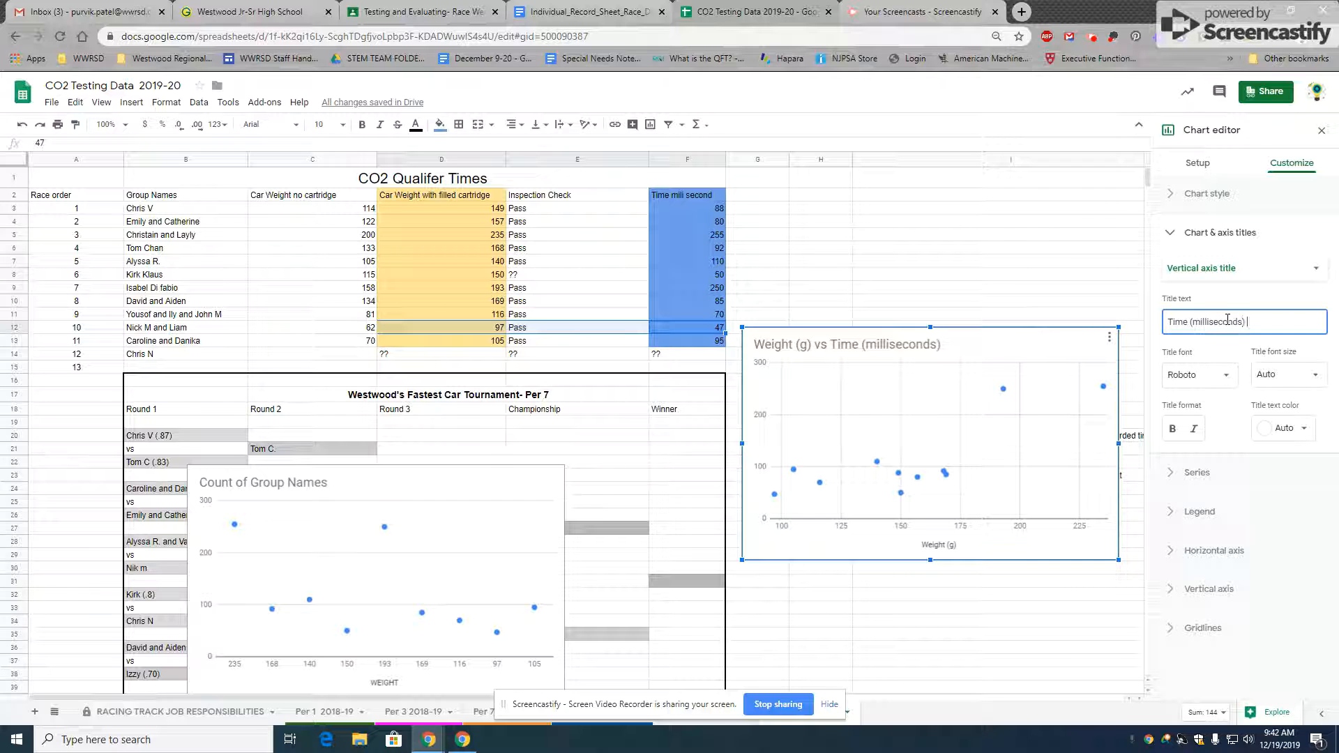
{"action": "left_click", "coordinate": [1335, 409]}
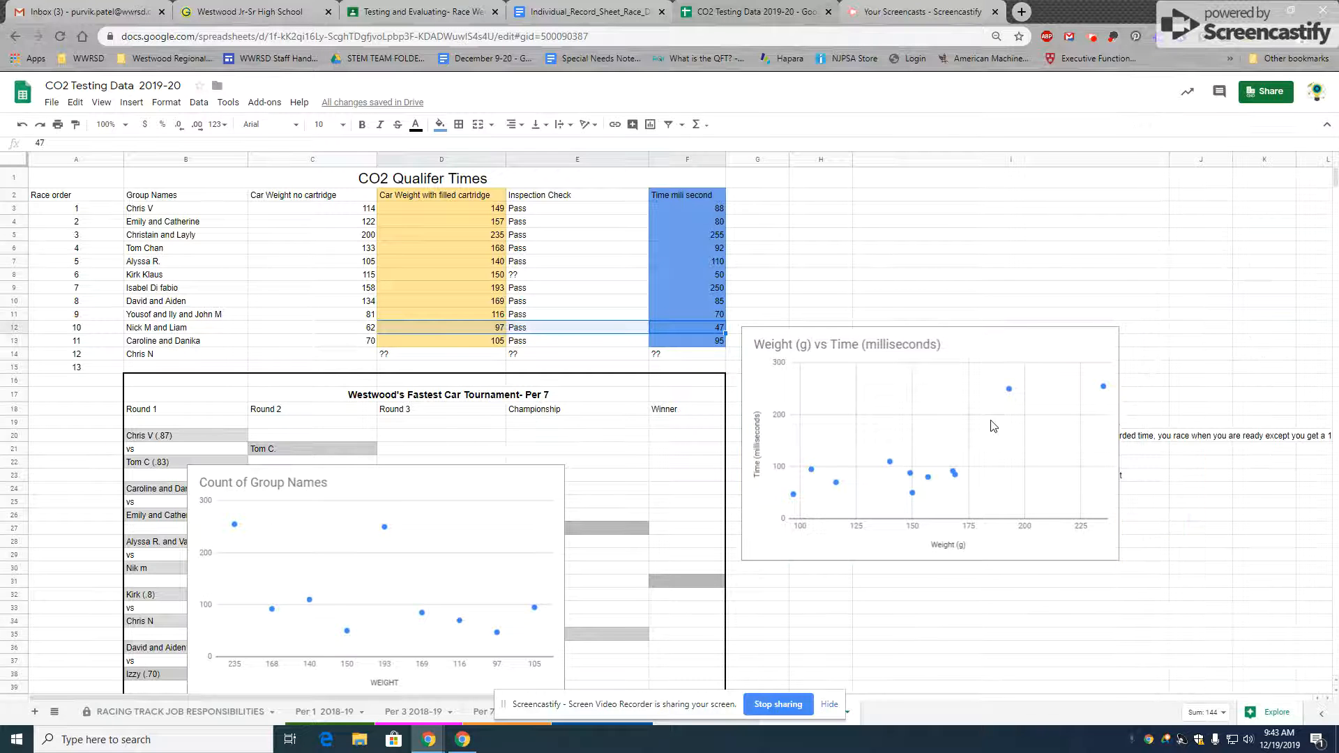
Move the Weight (g) vs Time (milliseconds) chart above the race rules, beside the qualifier times, and copy it
{"action": "right_click", "coordinate": [877, 417]}
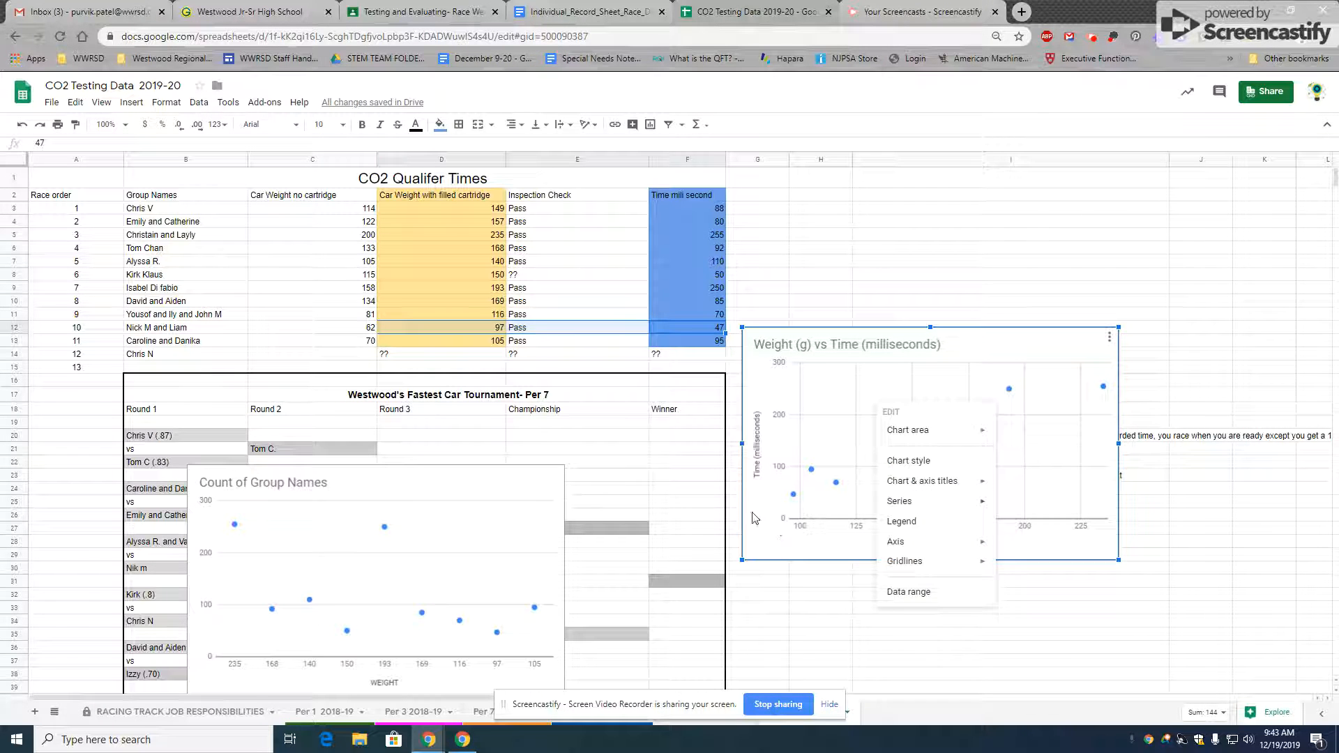
{"action": "left_click_drag", "start_coordinate": [855, 403], "coordinate": [900, 276]}
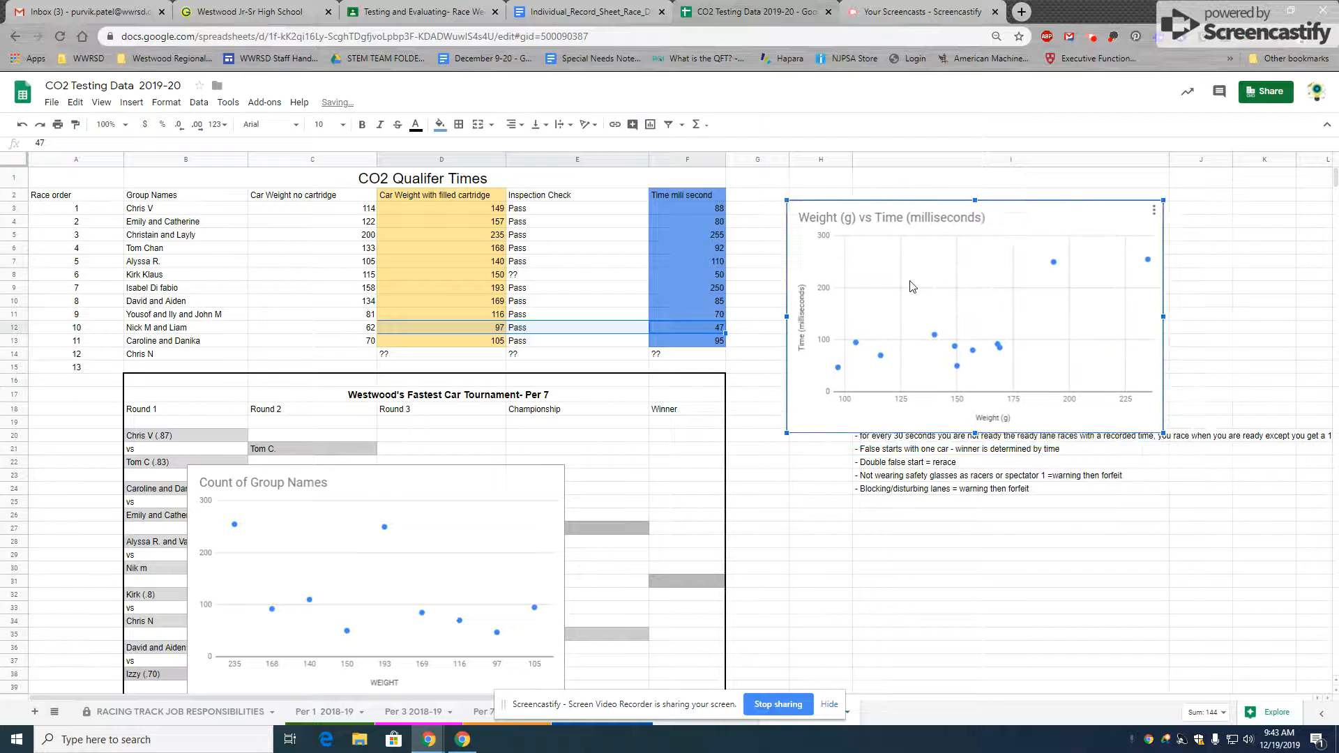
{"action": "left_click", "coordinate": [74, 102]}
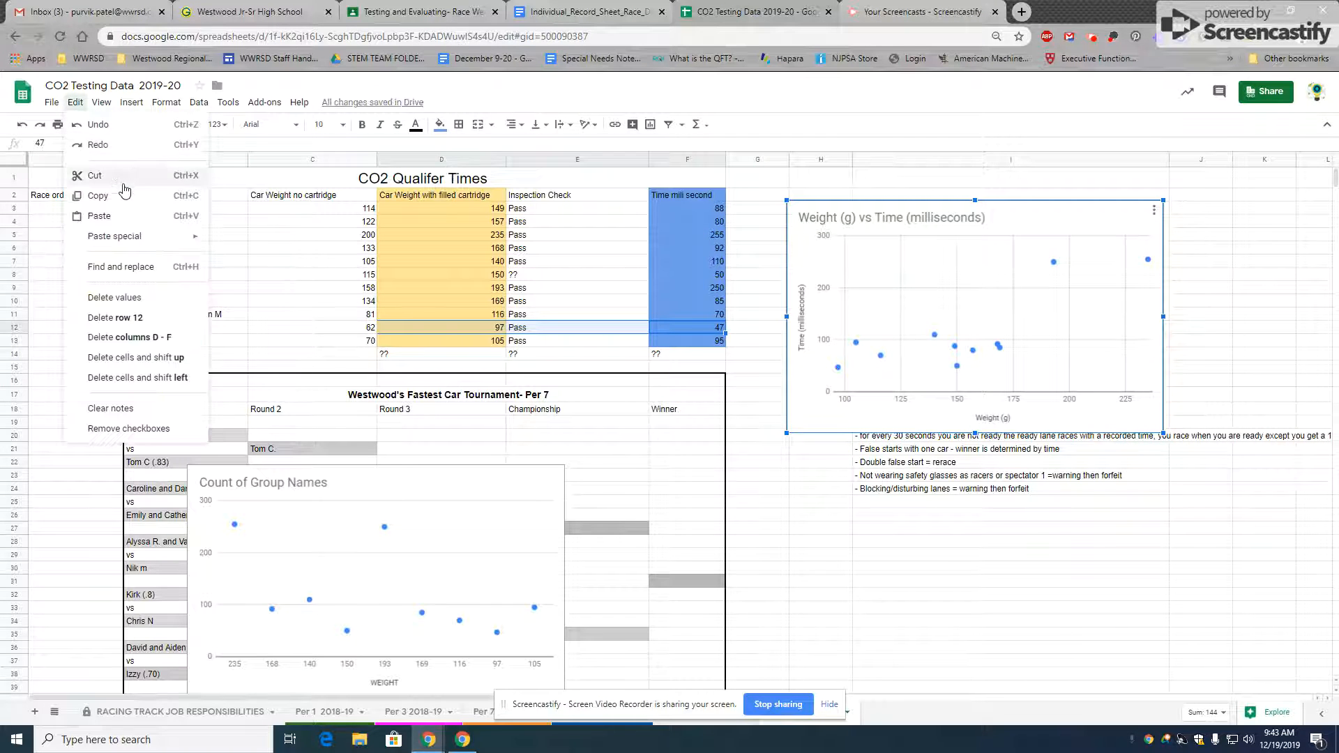
{"action": "left_click", "coordinate": [118, 198]}
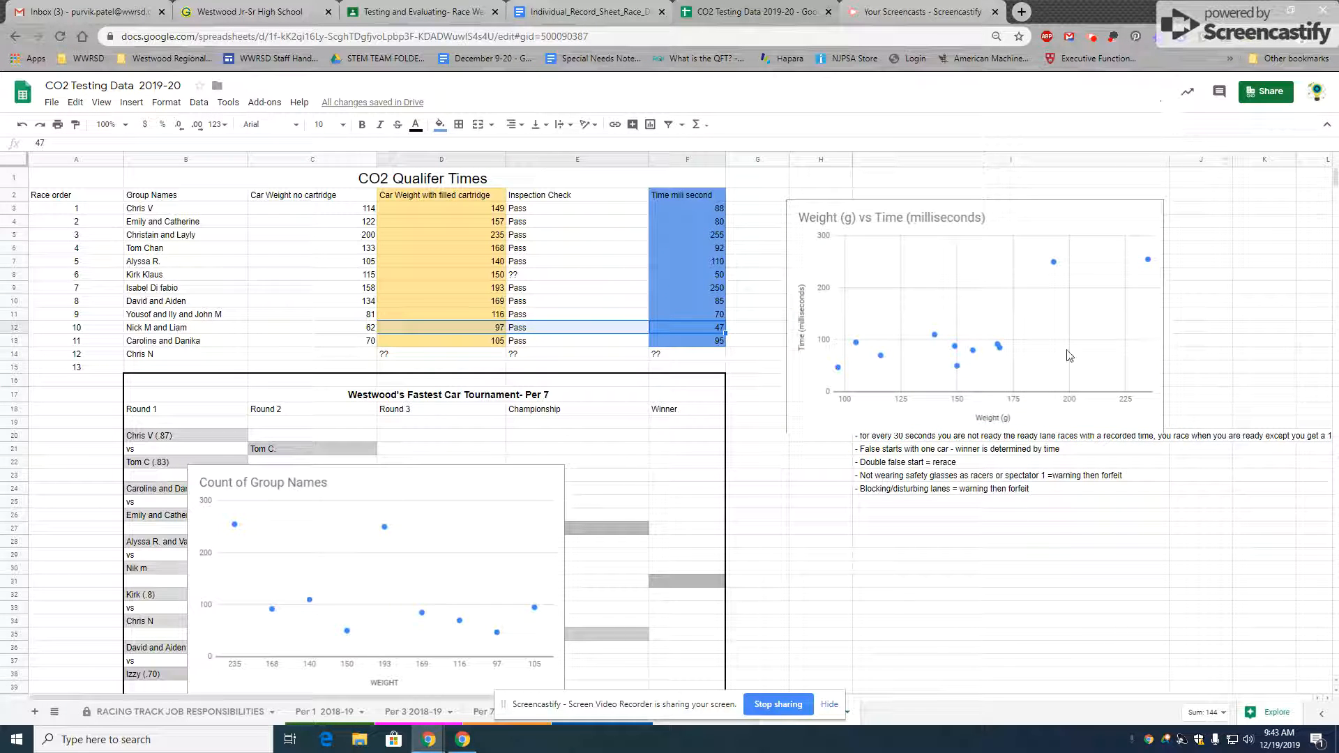
View question 7's graph grid in the Individual_Record_Sheet_Race_Day document, then return to the CO2 Testing Data spreadsheet and select the weight-time chart
{"action": "left_click", "coordinate": [604, 11]}
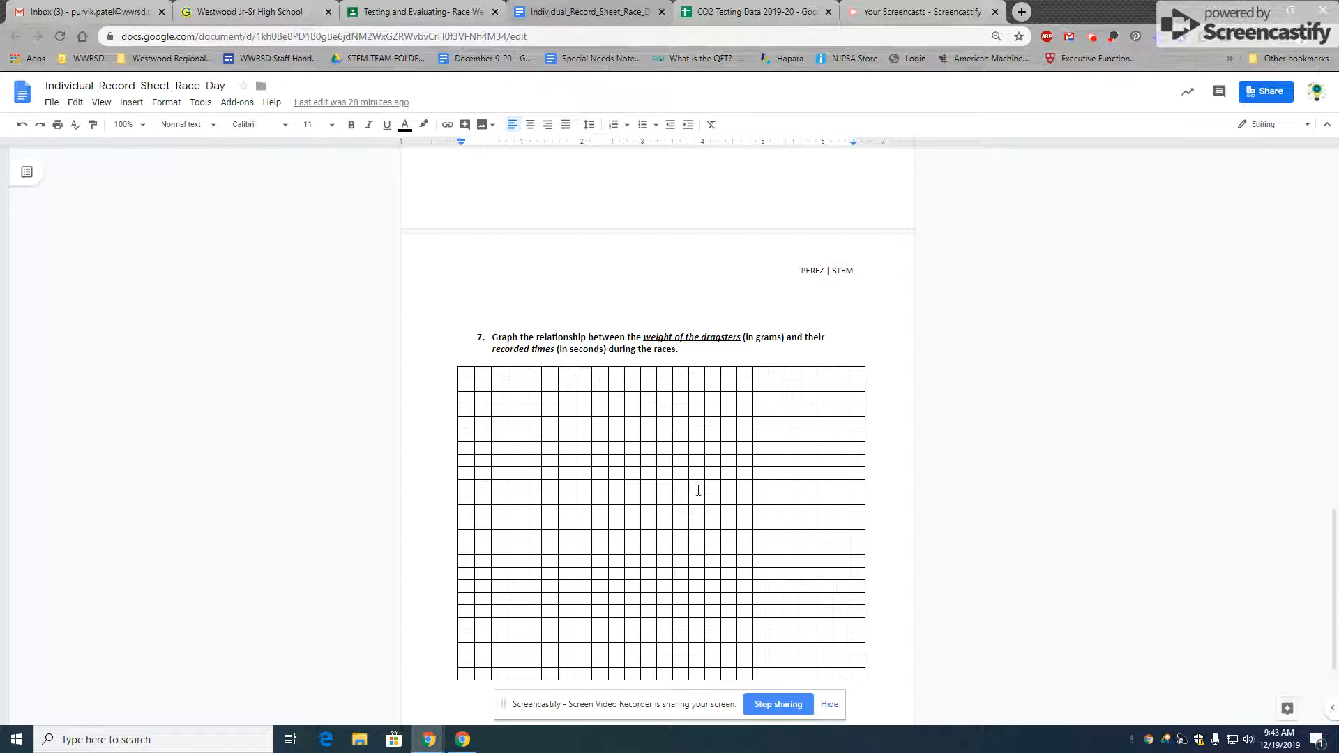
{"action": "left_click", "coordinate": [767, 11]}
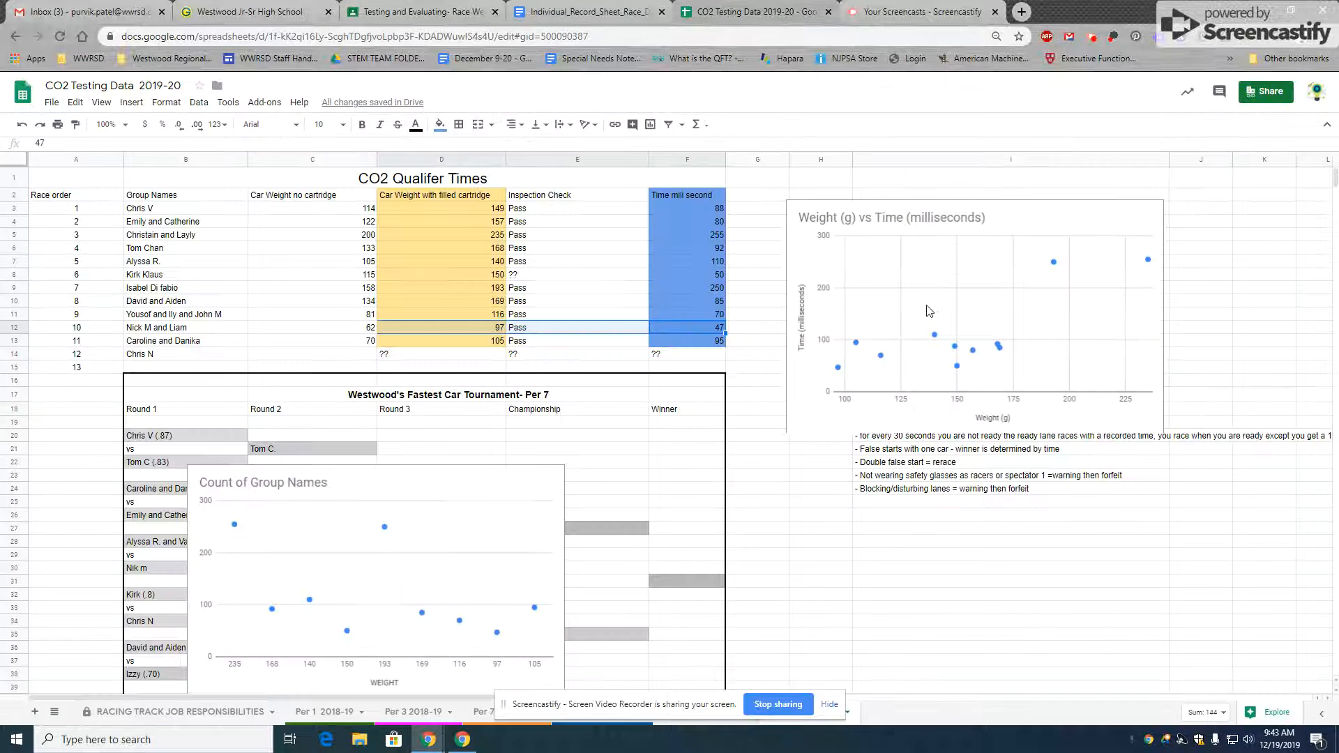
{"action": "left_click", "coordinate": [939, 361]}
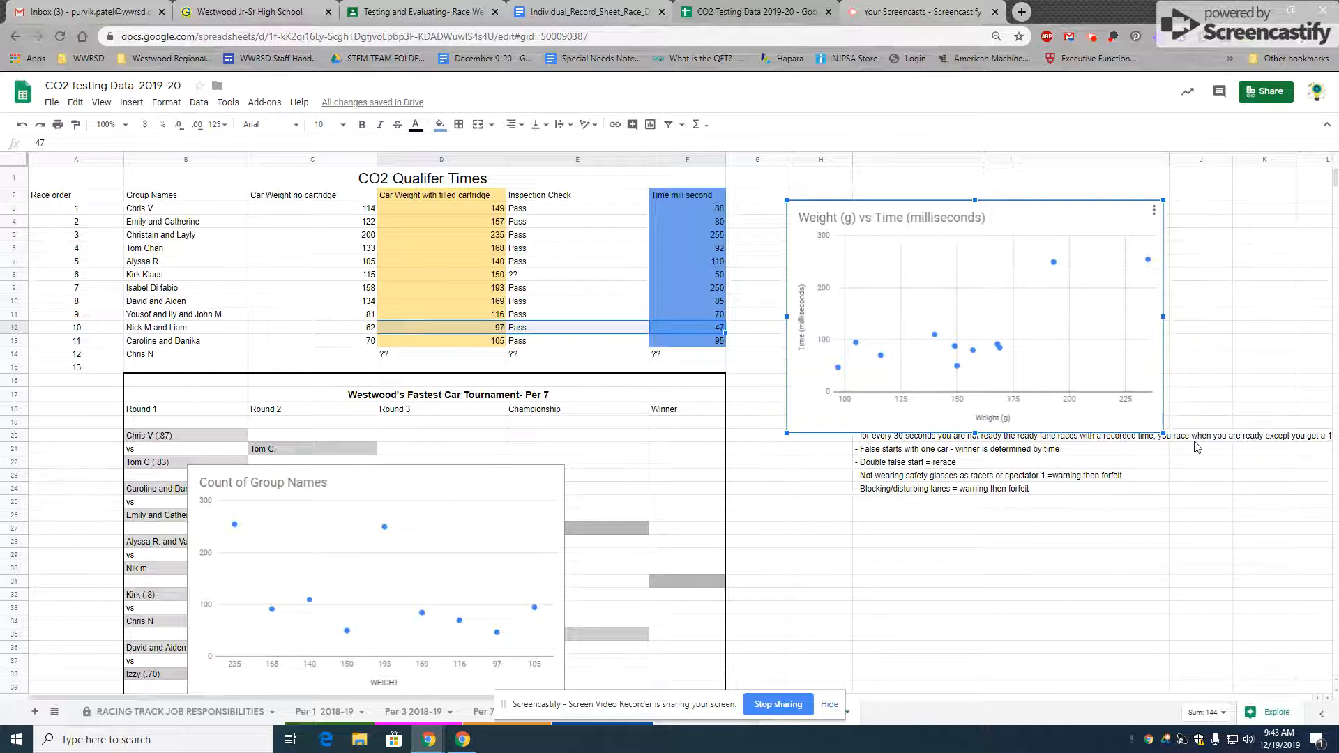